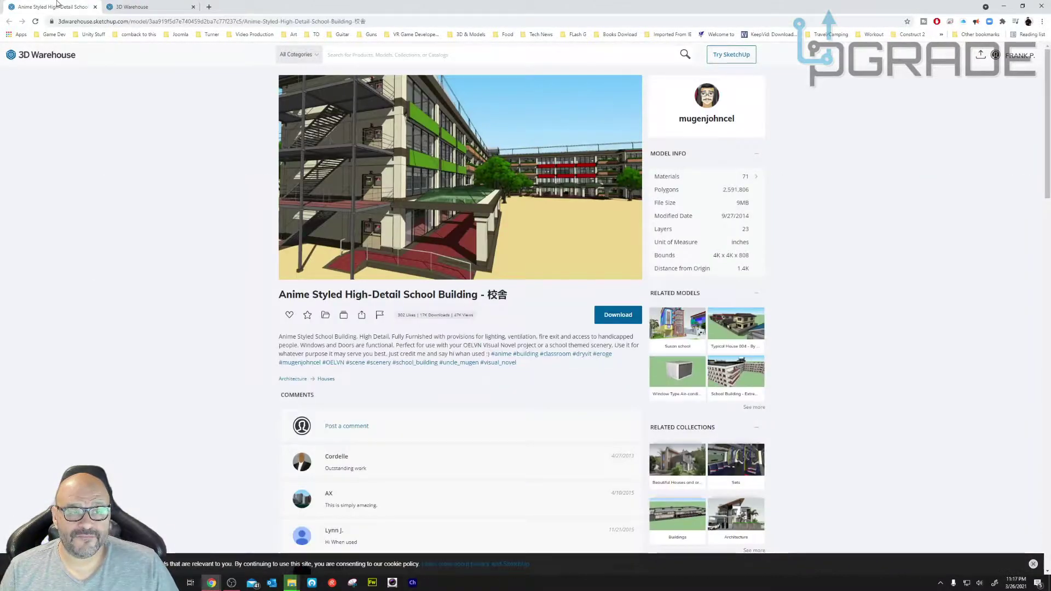
- Examine the Anime Styled High-Detail School Building in the 3D Warehouse model preview from several angles
{"action": "left_click", "coordinate": [52, 7]}
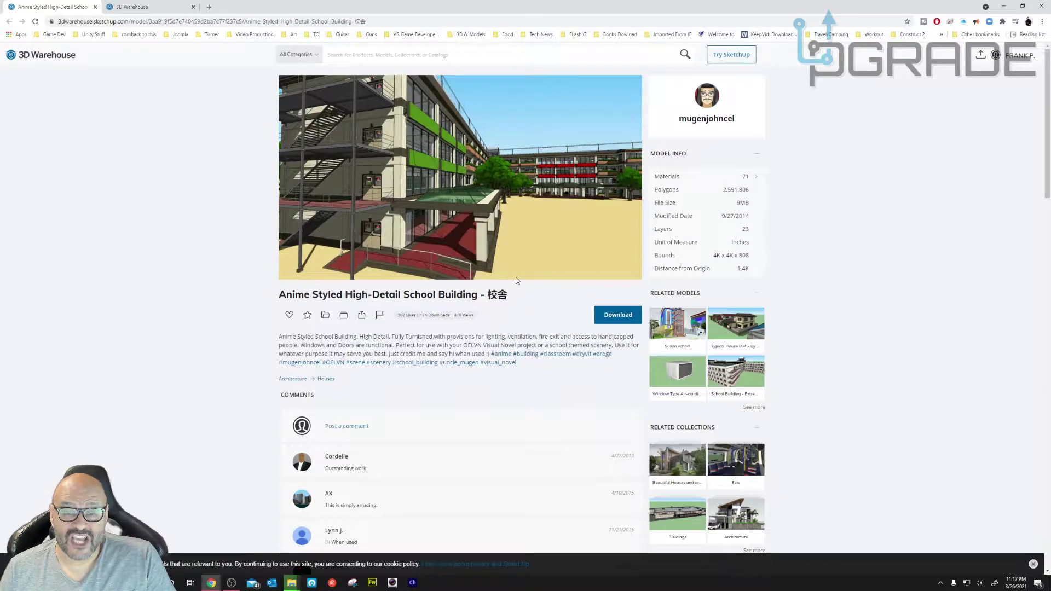
{"action": "mouse_move", "coordinate": [527, 186]}
{"action": "left_click", "coordinate": [468, 180]}
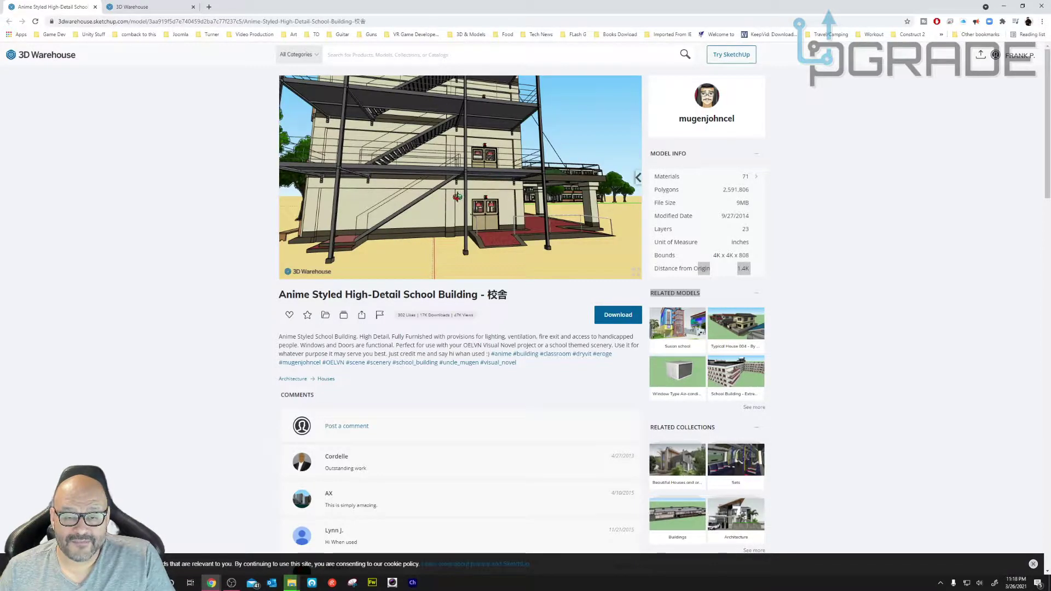
{"action": "left_click_drag", "start_coordinate": [388, 222], "coordinate": [589, 238]}
{"action": "scroll", "coordinate": [480, 132], "scroll_direction": "up", "scroll_amount": 5}
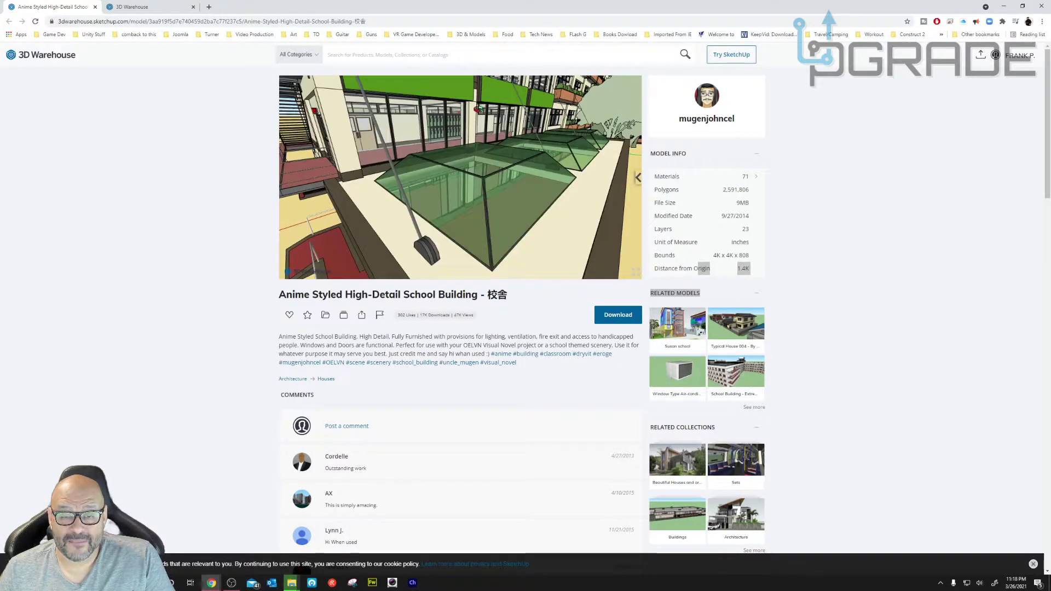
{"action": "left_click_drag", "start_coordinate": [480, 131], "coordinate": [523, 155]}
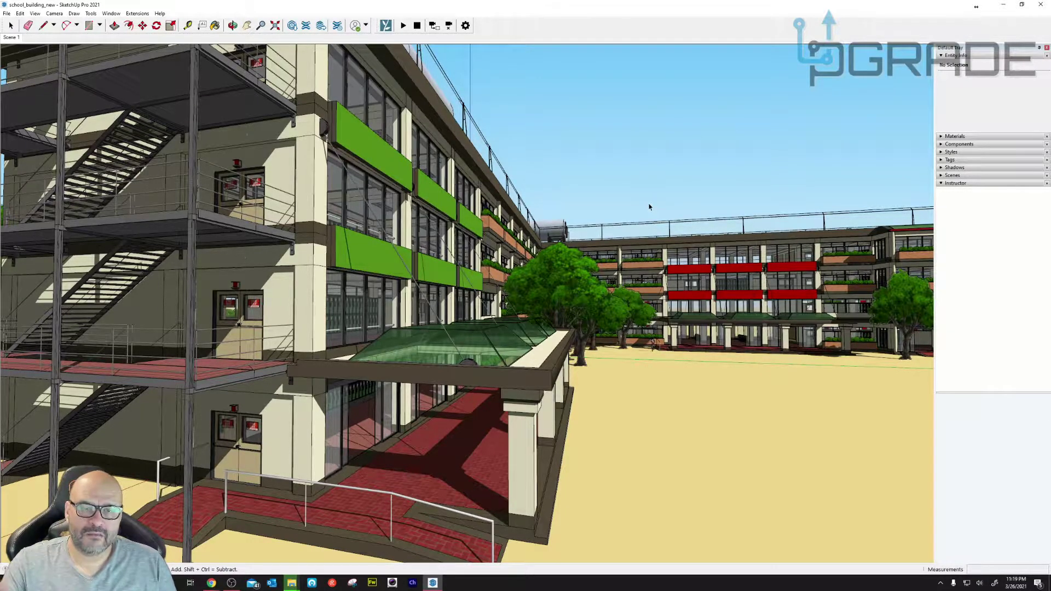
- Switch to SketchUp and inspect the school building's facades, windows, planters and courtyard trees
{"action": "scroll", "coordinate": [649, 207], "scroll_direction": "down", "scroll_amount": 1}
{"action": "middle_click_drag", "start_coordinate": [658, 222], "coordinate": [477, 307]}
{"action": "left_click_drag", "start_coordinate": [476, 308], "coordinate": [372, 273]}
{"action": "scroll", "coordinate": [374, 272], "scroll_direction": "up", "scroll_amount": 10}
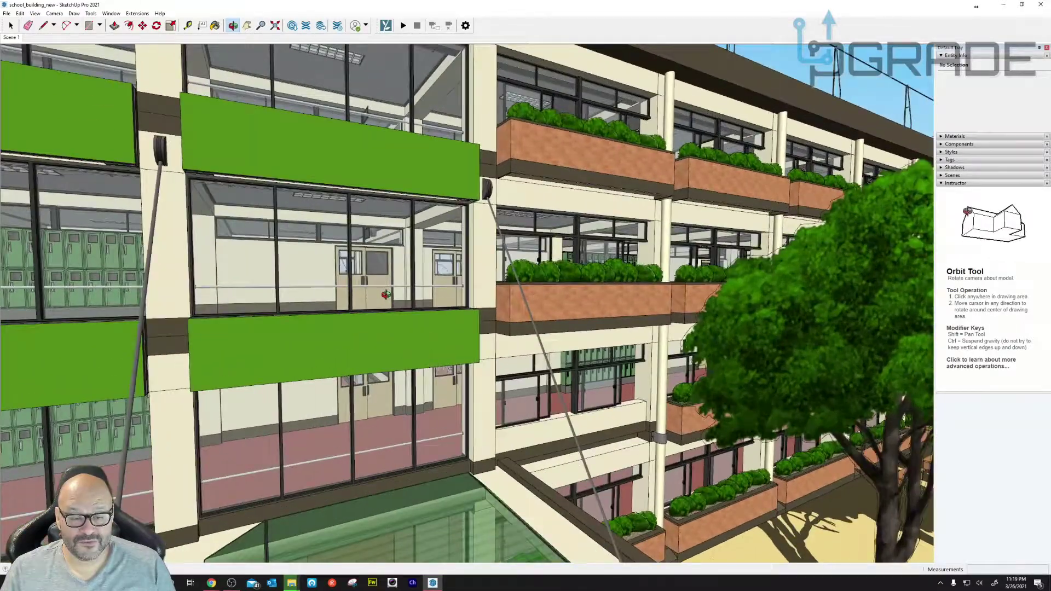
{"action": "scroll", "coordinate": [386, 294], "scroll_direction": "down", "scroll_amount": 10}
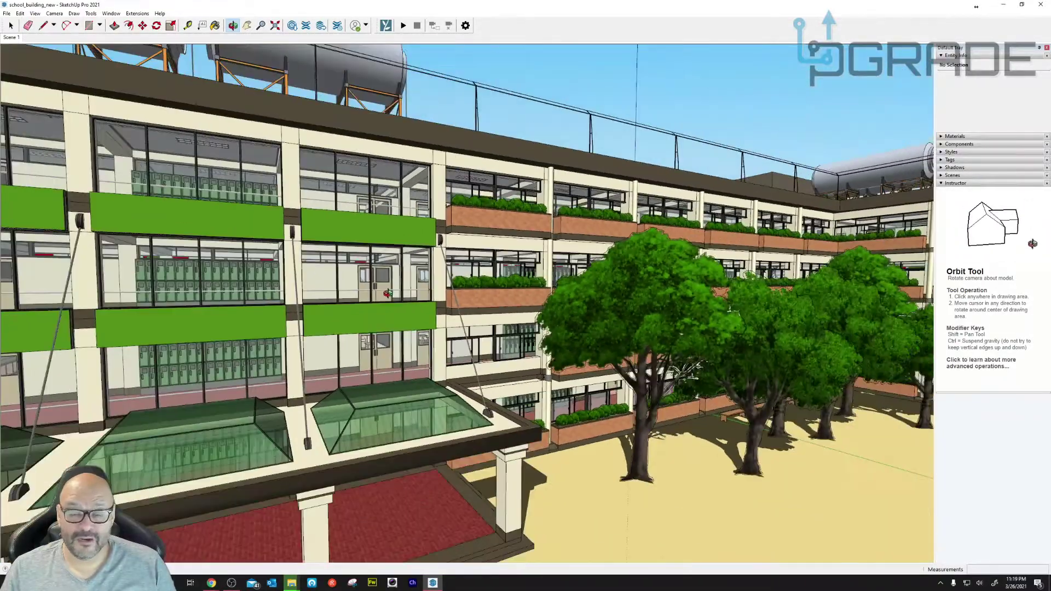
{"action": "left_click_drag", "start_coordinate": [387, 294], "coordinate": [509, 395]}
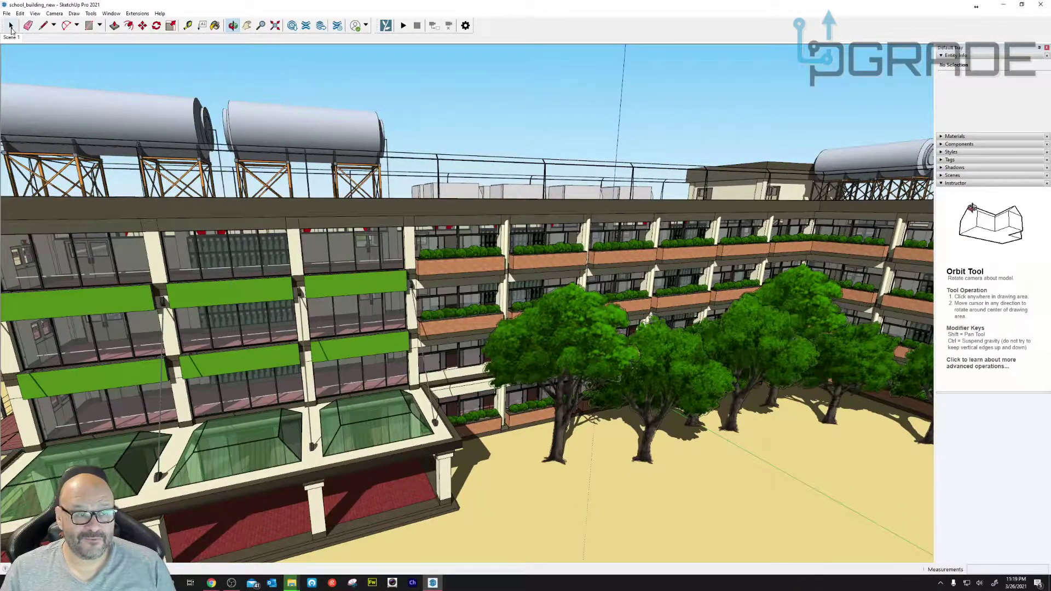
{"action": "key", "text": "space"}
{"action": "left_click", "coordinate": [561, 350]}
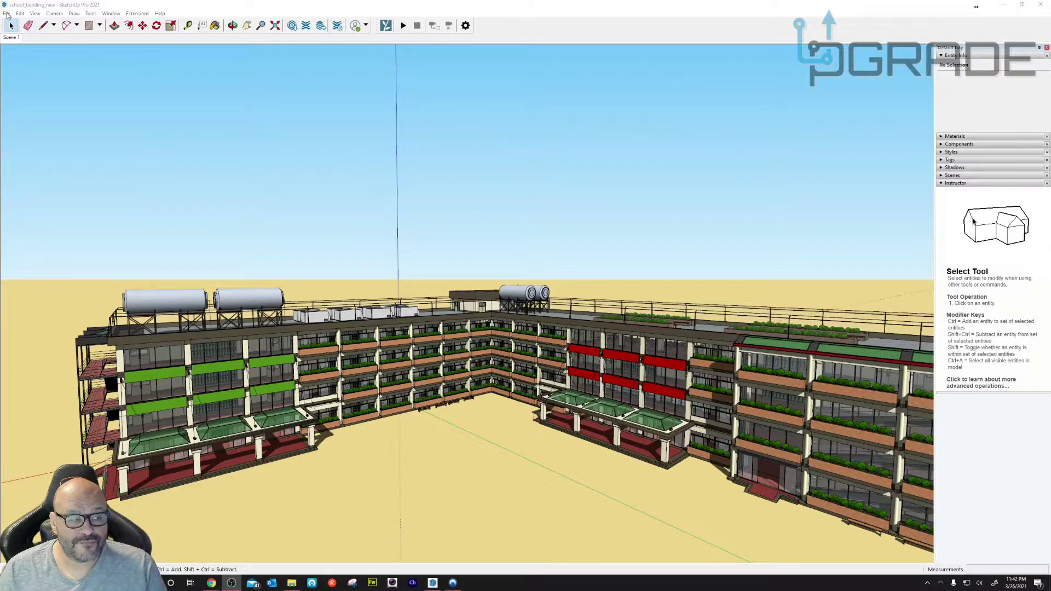
- Start a 3D model export of the school building with the Desktop's 3D Demo model folder as destination
{"action": "left_click", "coordinate": [7, 14]}
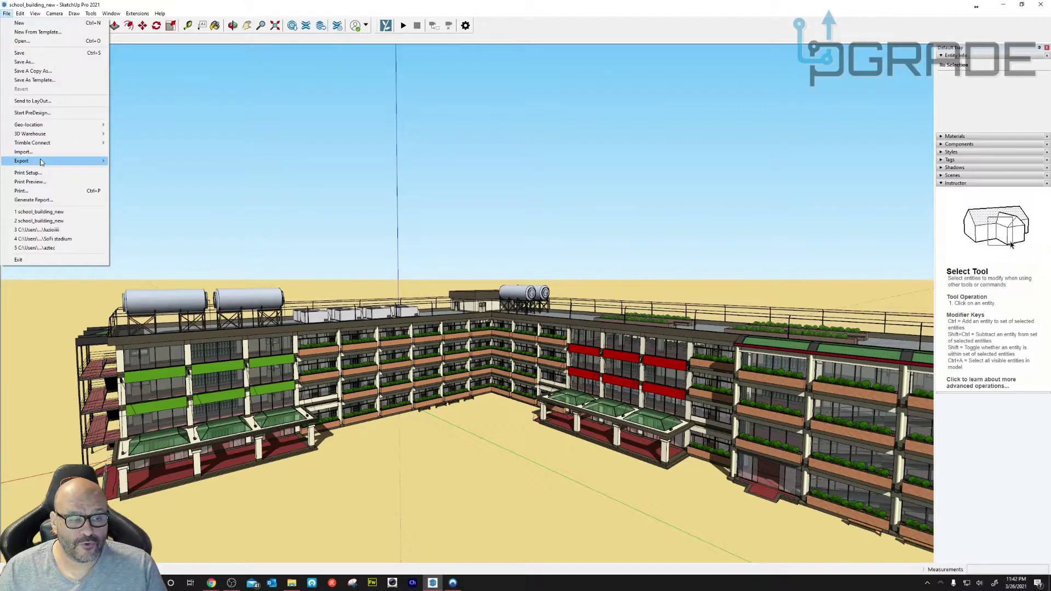
{"action": "mouse_move", "coordinate": [41, 162]}
{"action": "left_click", "coordinate": [143, 163]}
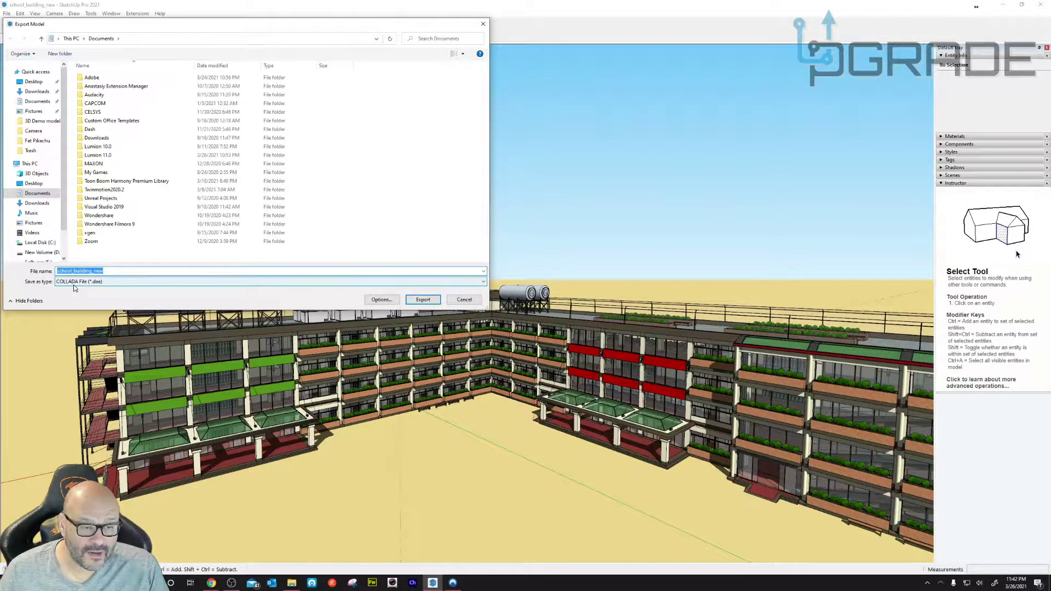
{"action": "left_click", "coordinate": [38, 186]}
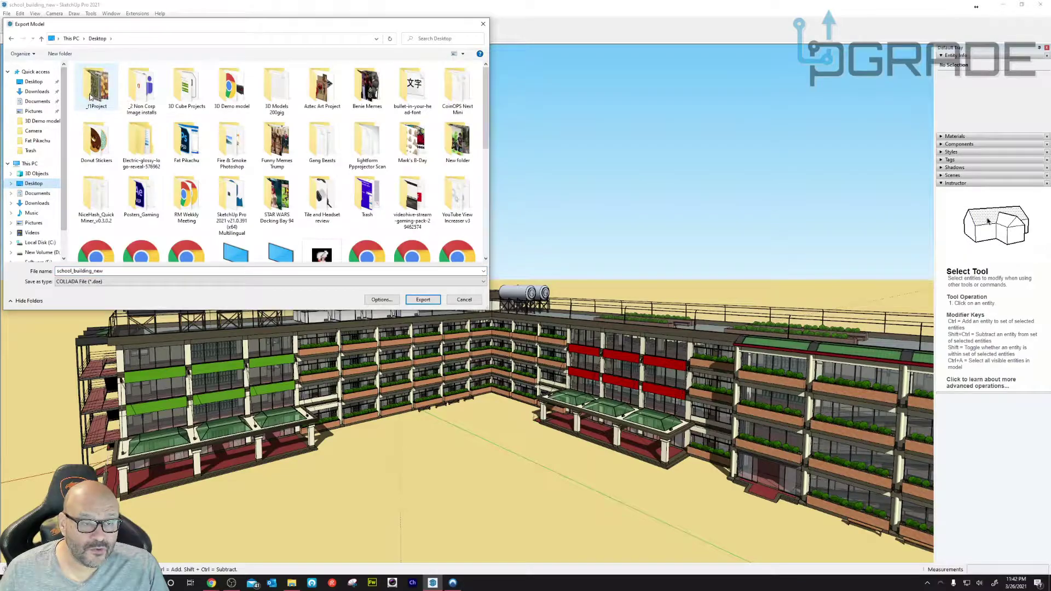
{"action": "double_click", "coordinate": [227, 82]}
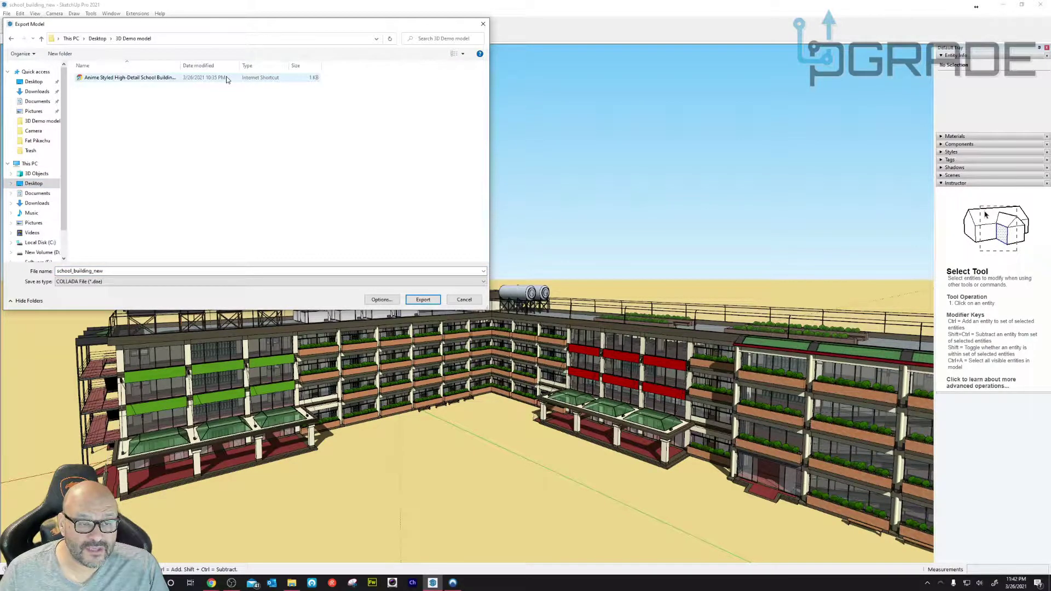
- Export the model as a COLLADA File (*.dae) with the file name shortened to school
{"action": "double_click", "coordinate": [90, 272]}
{"action": "left_click_drag", "start_coordinate": [115, 271], "coordinate": [82, 272]}
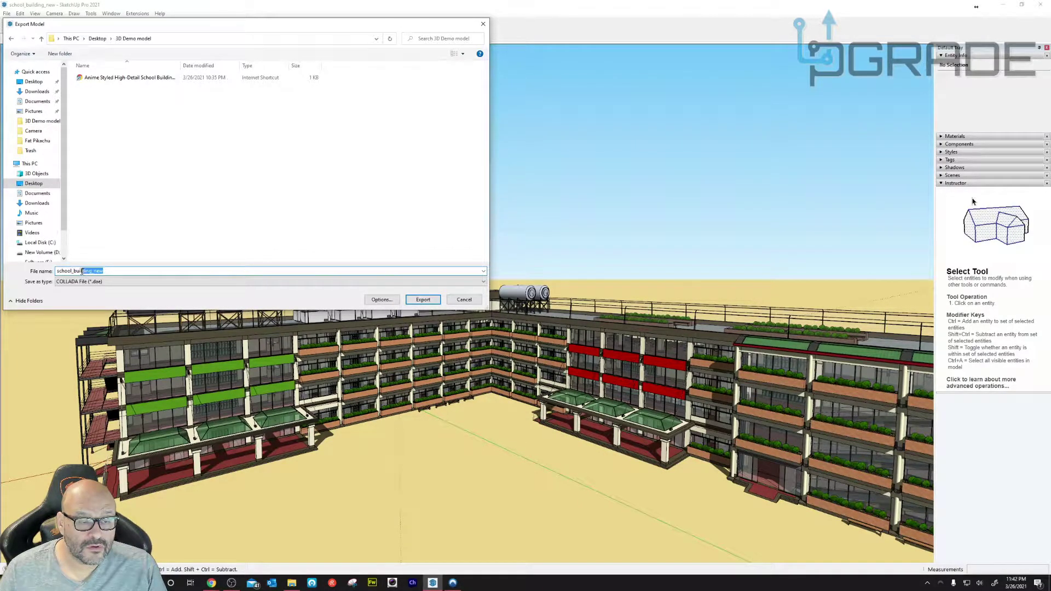
{"action": "left_click", "coordinate": [122, 282]}
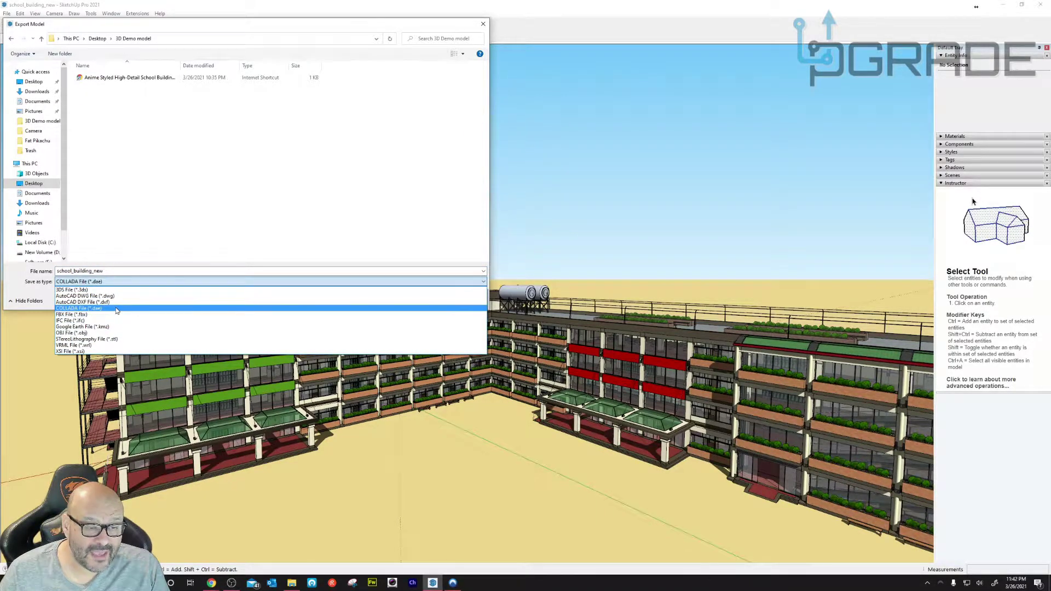
{"action": "left_click", "coordinate": [117, 308]}
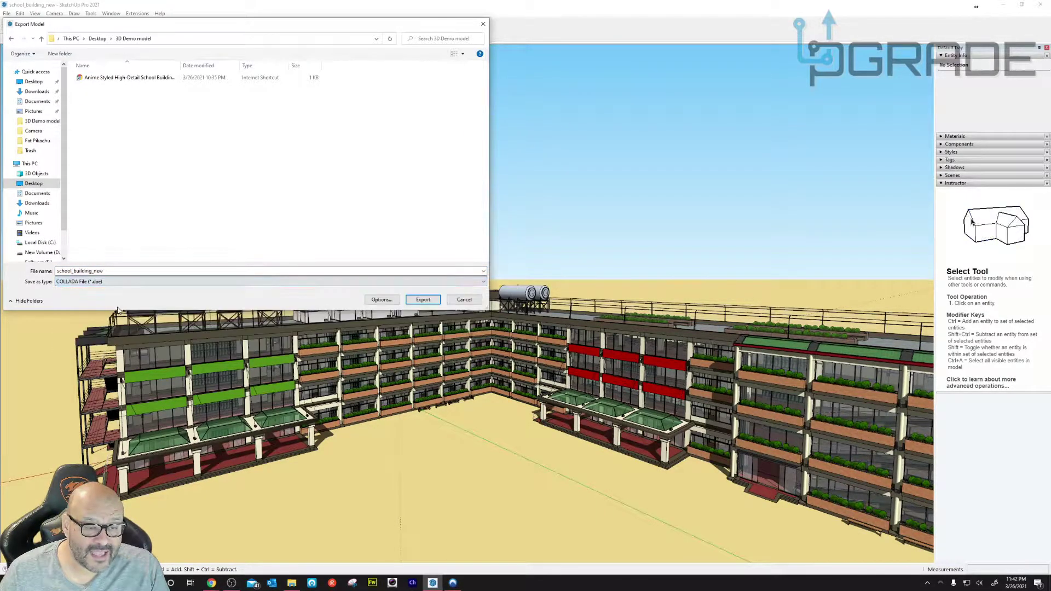
{"action": "left_click", "coordinate": [72, 271]}
{"action": "left_click_drag", "start_coordinate": [115, 271], "coordinate": [71, 271]}
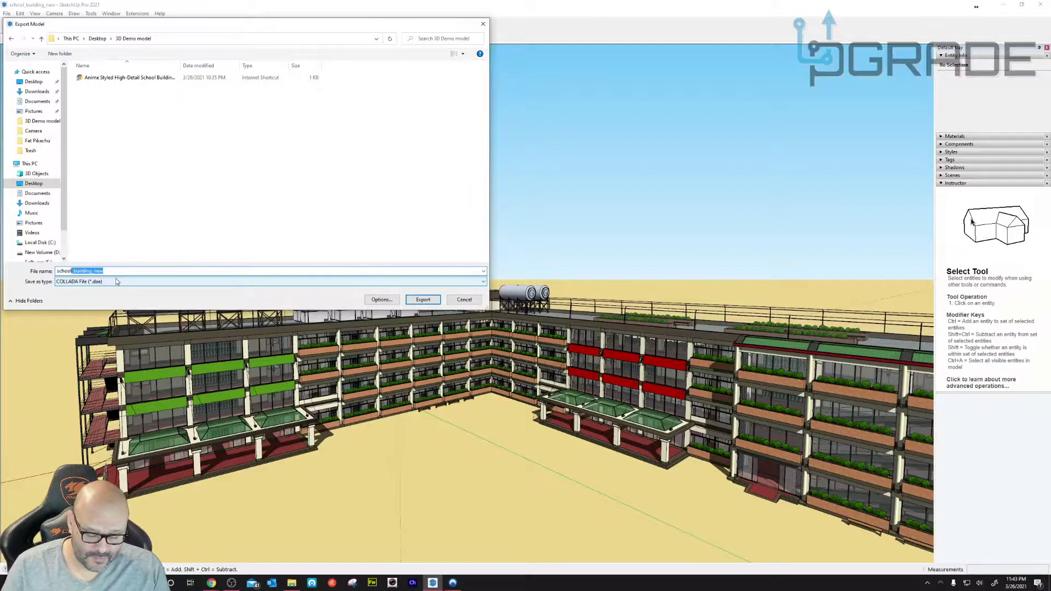
{"action": "key", "text": "BackSpace"}
{"action": "key", "text": "Return"}
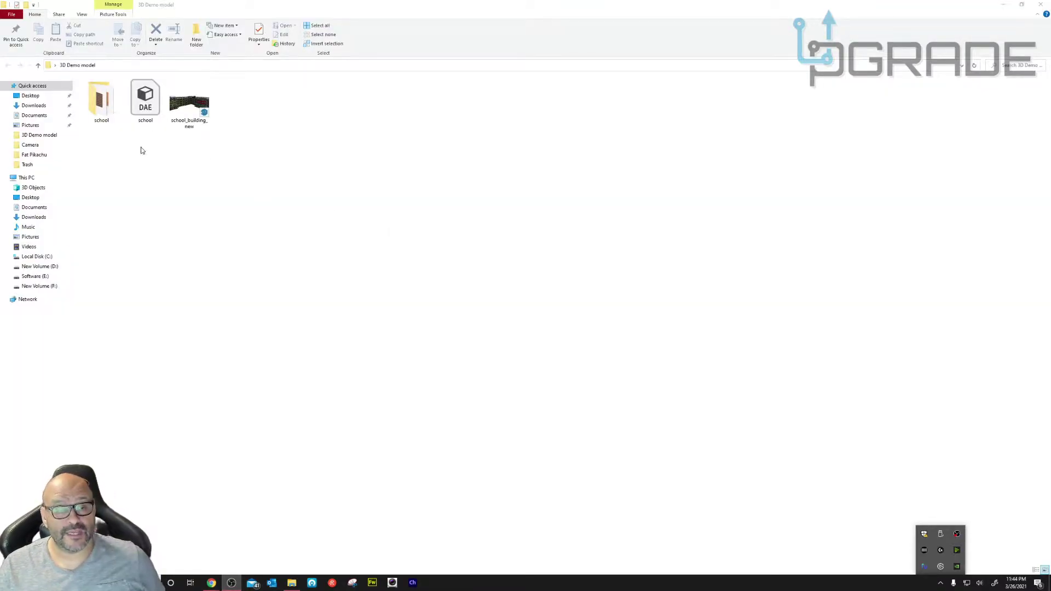
- Check the exported school texture folder and the school DAE file in the 3D Demo model folder in File Explorer
{"action": "left_click_drag", "start_coordinate": [141, 150], "coordinate": [91, 101]}
{"action": "double_click", "coordinate": [101, 101]}
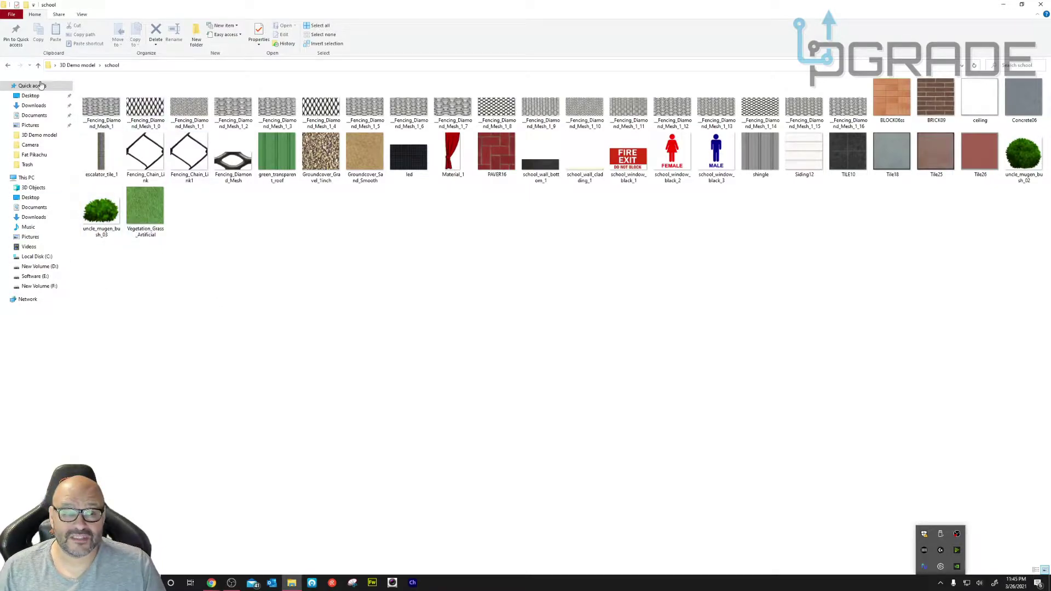
{"action": "left_click", "coordinate": [38, 65]}
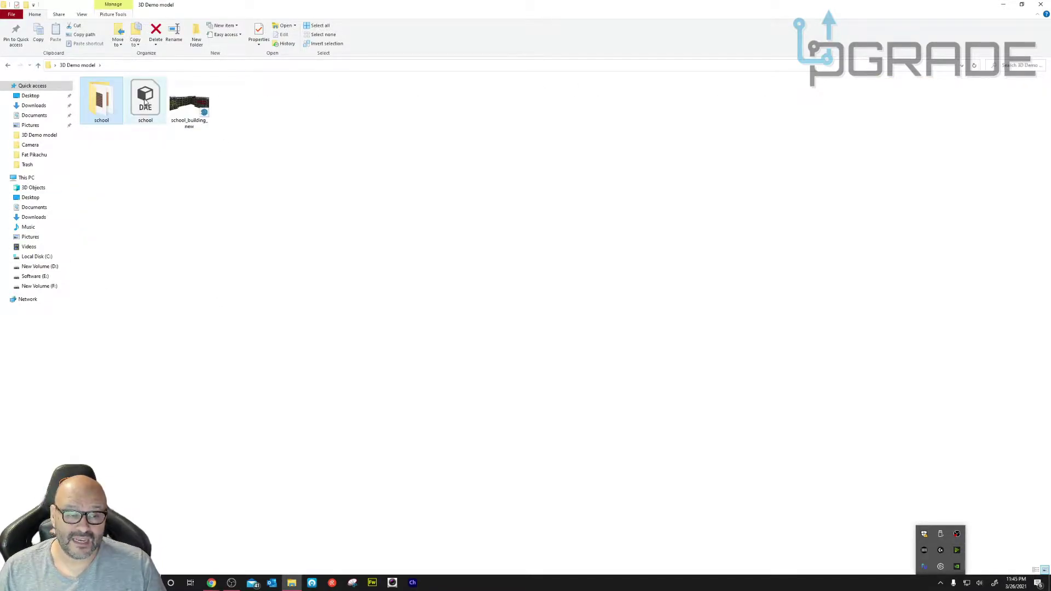
{"action": "left_click_drag", "start_coordinate": [162, 145], "coordinate": [117, 97]}
{"action": "left_click", "coordinate": [151, 154]}
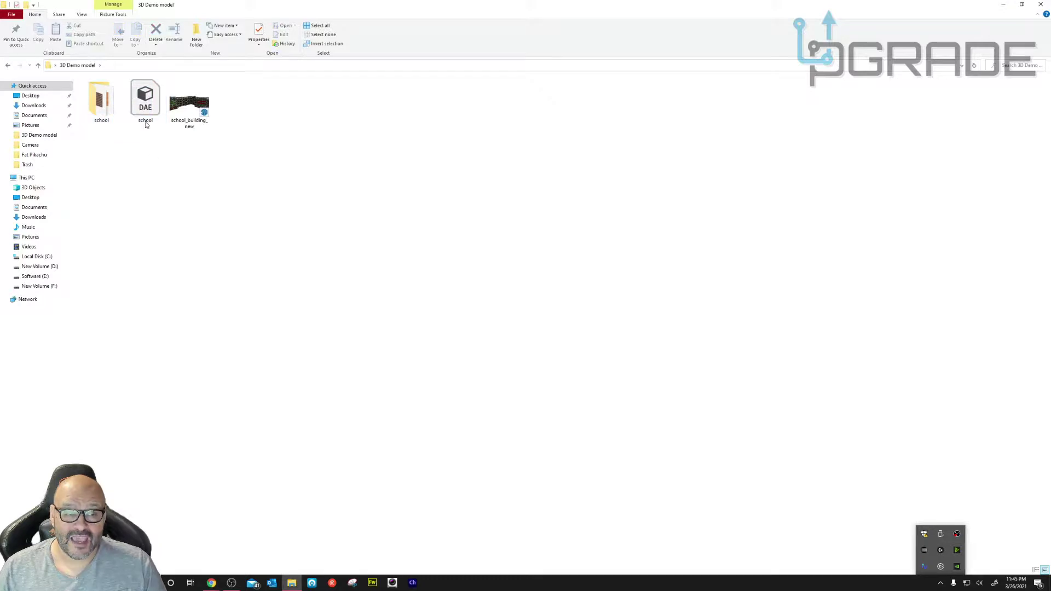
{"action": "left_click", "coordinate": [145, 104]}
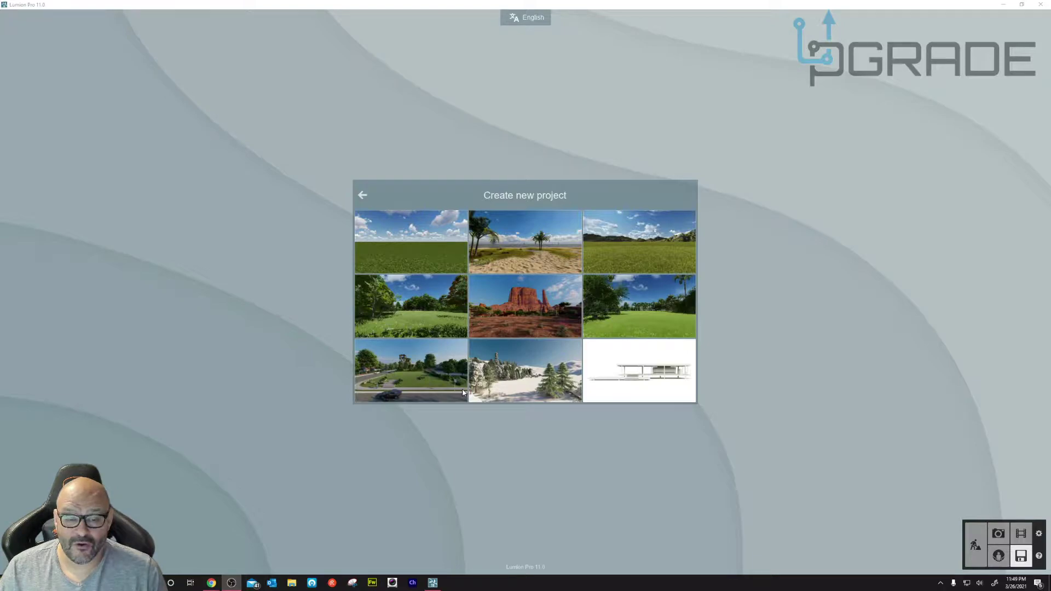
- Create a new Lumion project from the flat grass field template with a cloudy blue sky
{"action": "left_click", "coordinate": [410, 233]}
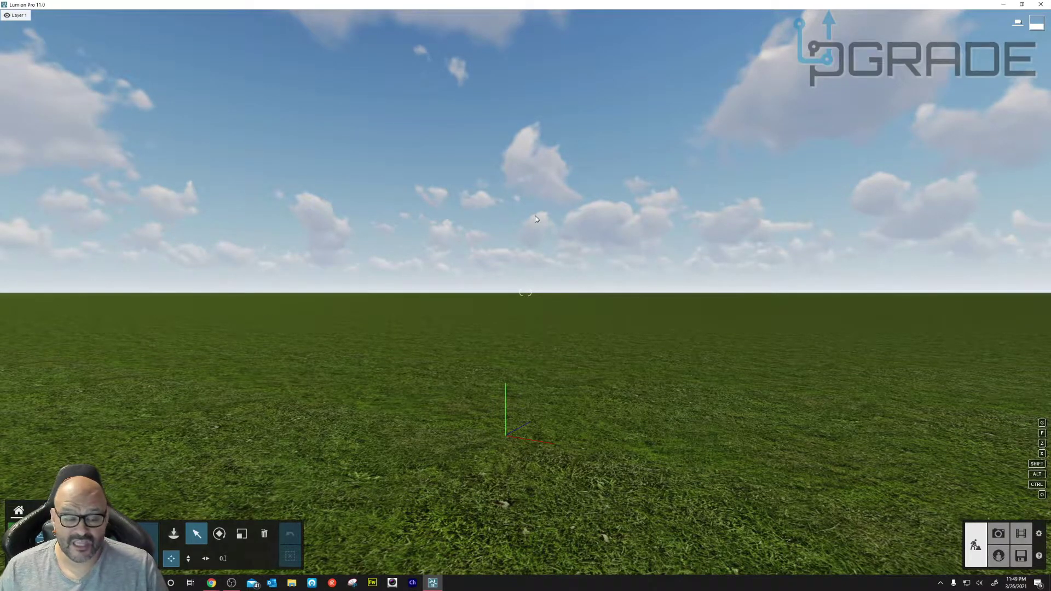
{"action": "right_click_drag", "start_coordinate": [533, 219], "coordinate": [197, 244]}
{"action": "right_click_drag", "start_coordinate": [503, 235], "coordinate": [486, 222]}
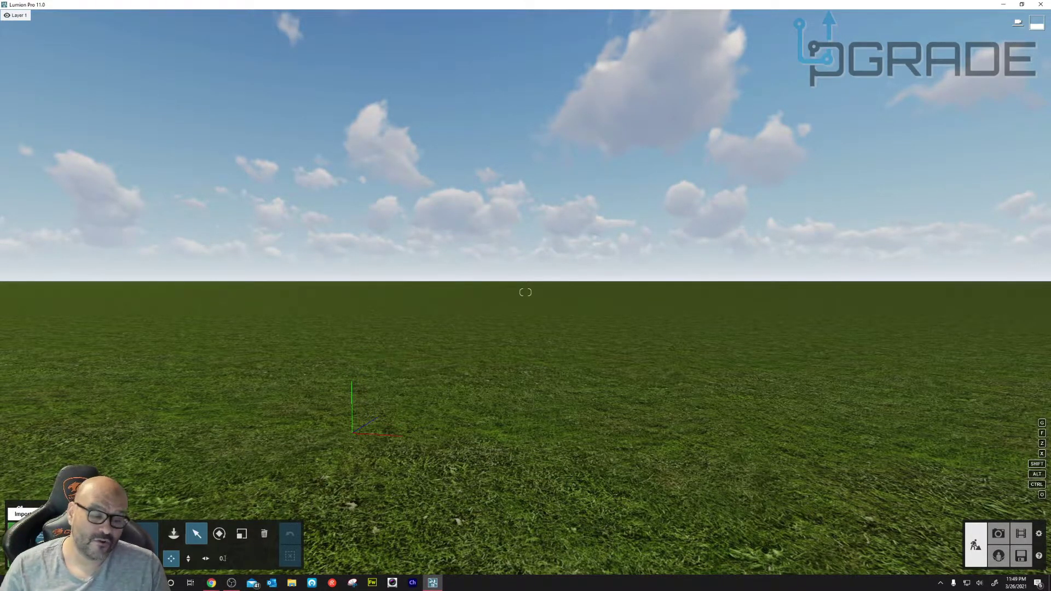
- Choose the school DAE file from the Desktop's 3D Demo model folder for import
{"action": "left_click", "coordinate": [20, 535]}
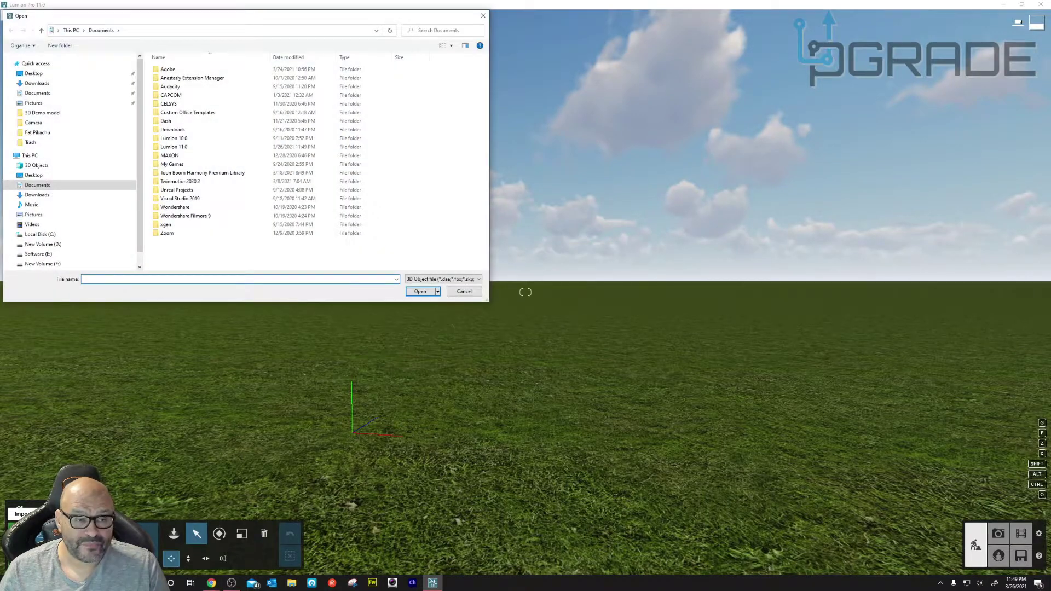
{"action": "left_click", "coordinate": [69, 77]}
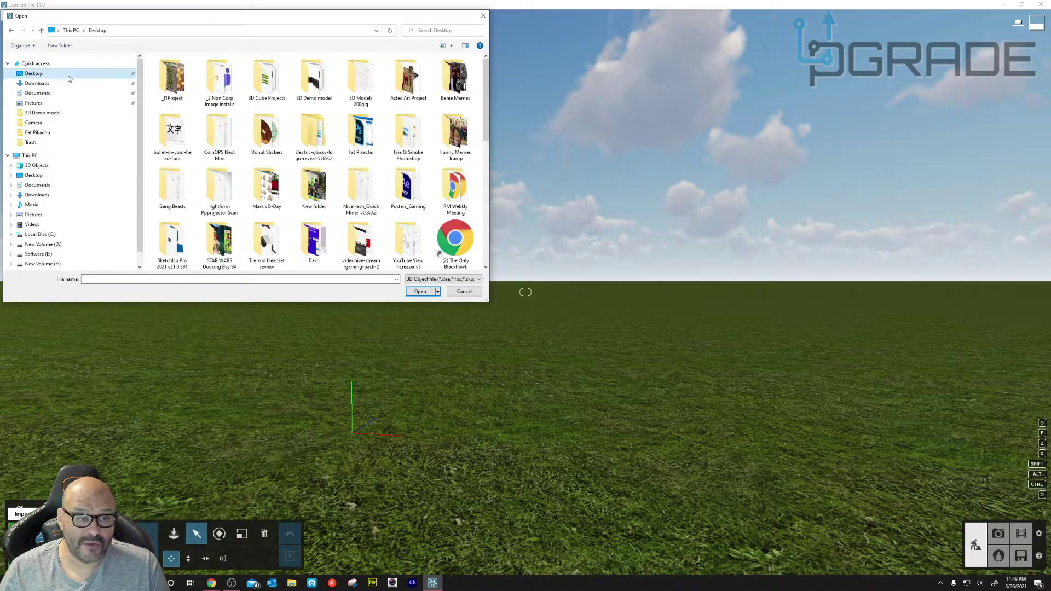
{"action": "left_click", "coordinate": [267, 79]}
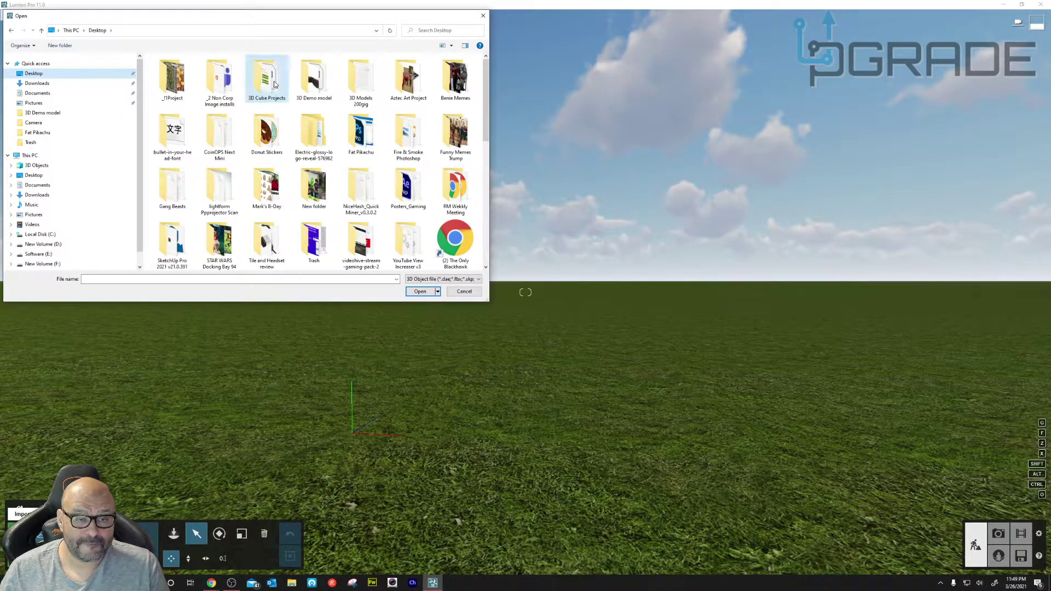
{"action": "double_click", "coordinate": [307, 81]}
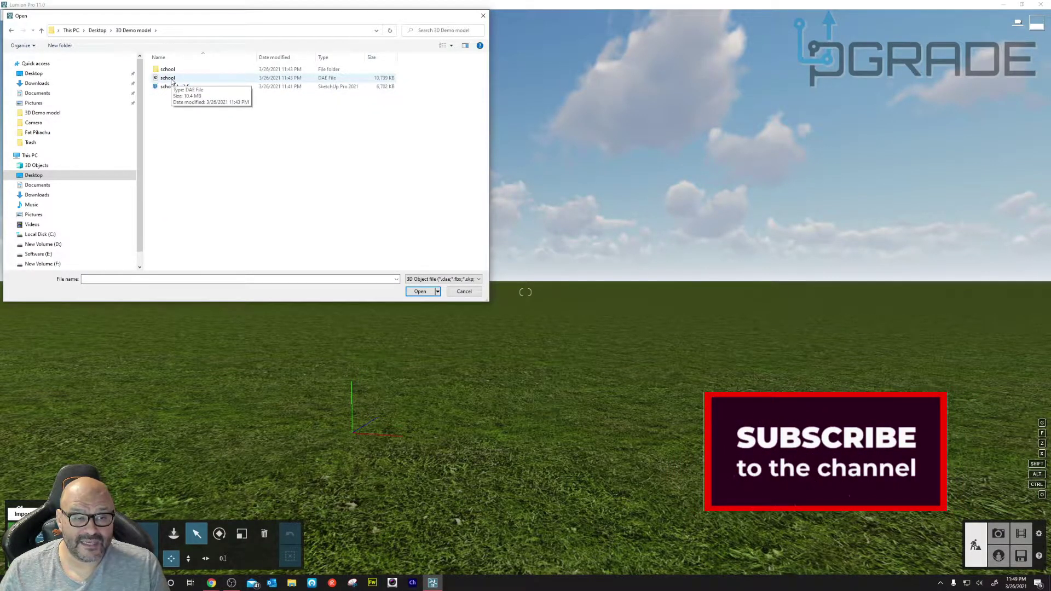
{"action": "double_click", "coordinate": [168, 78]}
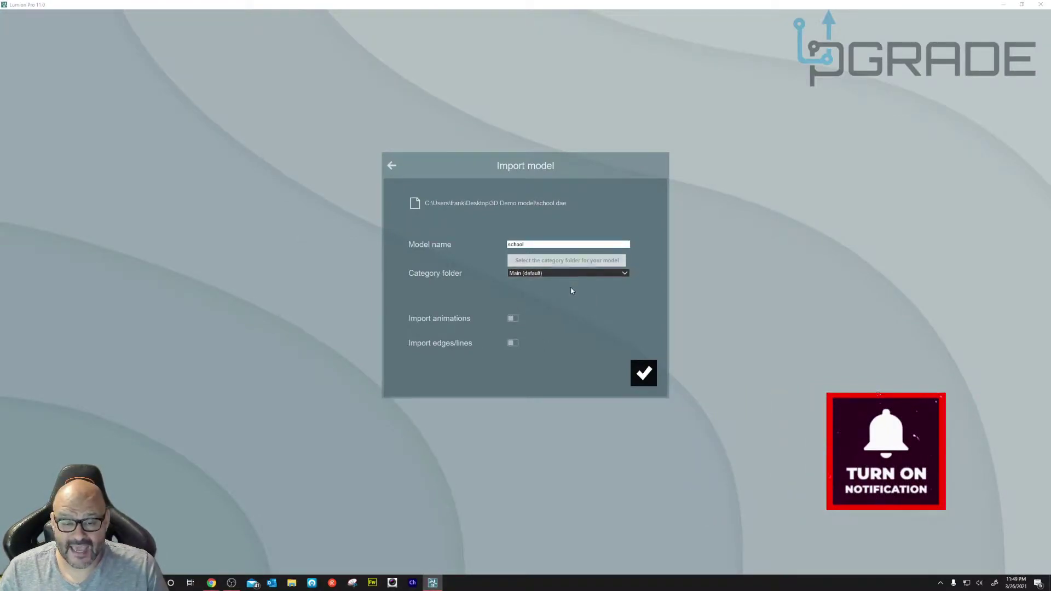
- Import the model as school into the Main (default) category, with animations and edges/lines left off
{"action": "left_click", "coordinate": [582, 274]}
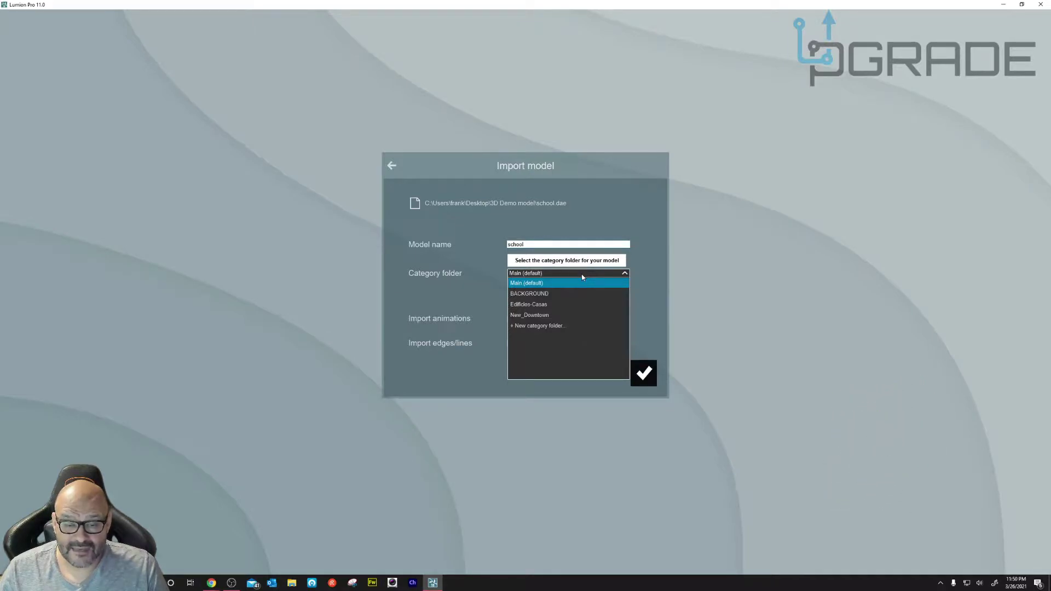
{"action": "left_click", "coordinate": [489, 279]}
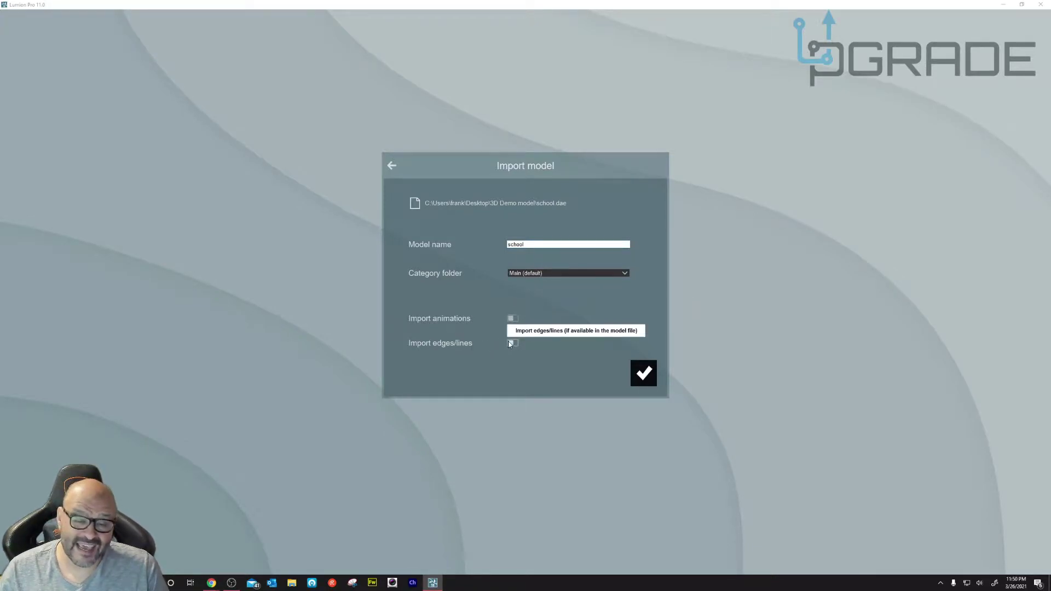
{"action": "left_click", "coordinate": [645, 375]}
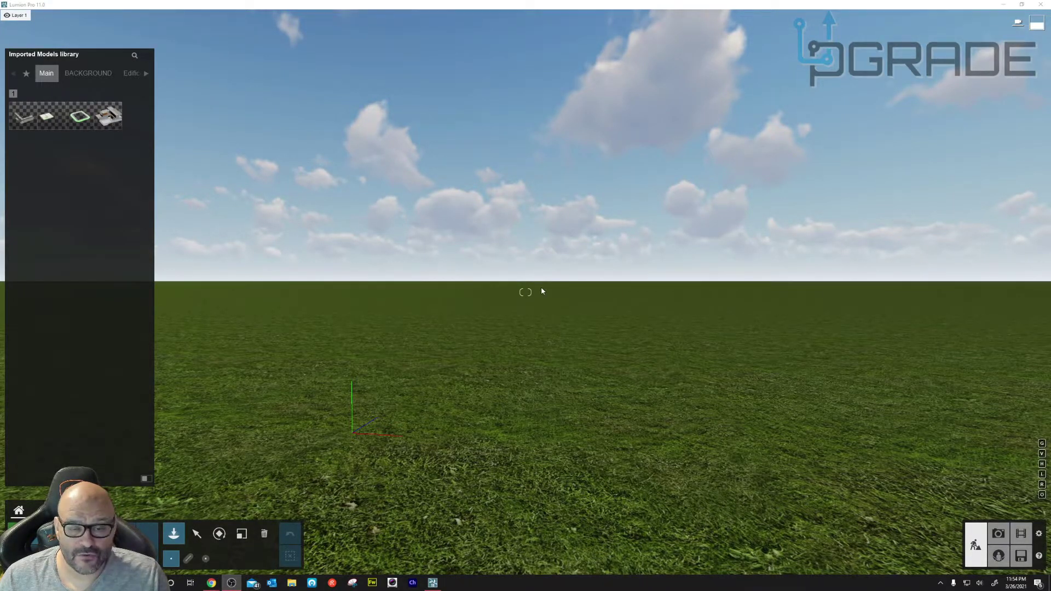
- Select the school model in the imported models library and place it on the grass field
{"action": "mouse_move", "coordinate": [542, 291]}
{"action": "right_mouse_down"}
{"action": "mouse_move", "coordinate": [542, 164]}
{"action": "mouse_move", "coordinate": [569, 262]}
{"action": "mouse_move", "coordinate": [596, 293]}
{"action": "mouse_move", "coordinate": [541, 315]}
{"action": "mouse_move", "coordinate": [563, 350]}
{"action": "mouse_move", "coordinate": [586, 358]}
{"action": "mouse_move", "coordinate": [602, 334]}
{"action": "mouse_move", "coordinate": [528, 290]}
{"action": "mouse_move", "coordinate": [539, 273]}
{"action": "mouse_move", "coordinate": [543, 284]}
{"action": "right_mouse_up"}
{"action": "mouse_move", "coordinate": [108, 115]}
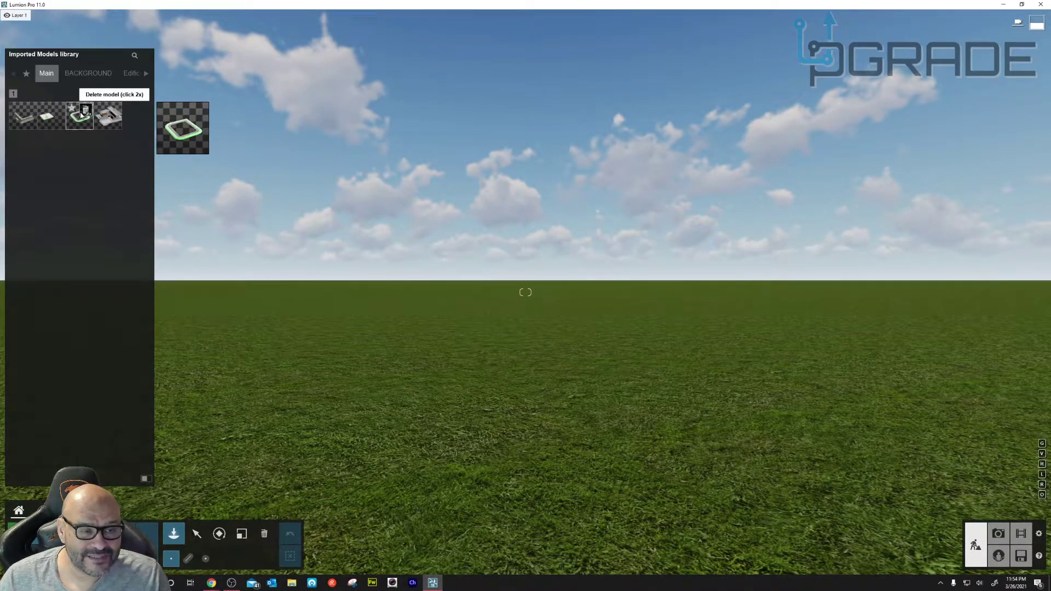
{"action": "mouse_move", "coordinate": [28, 115]}
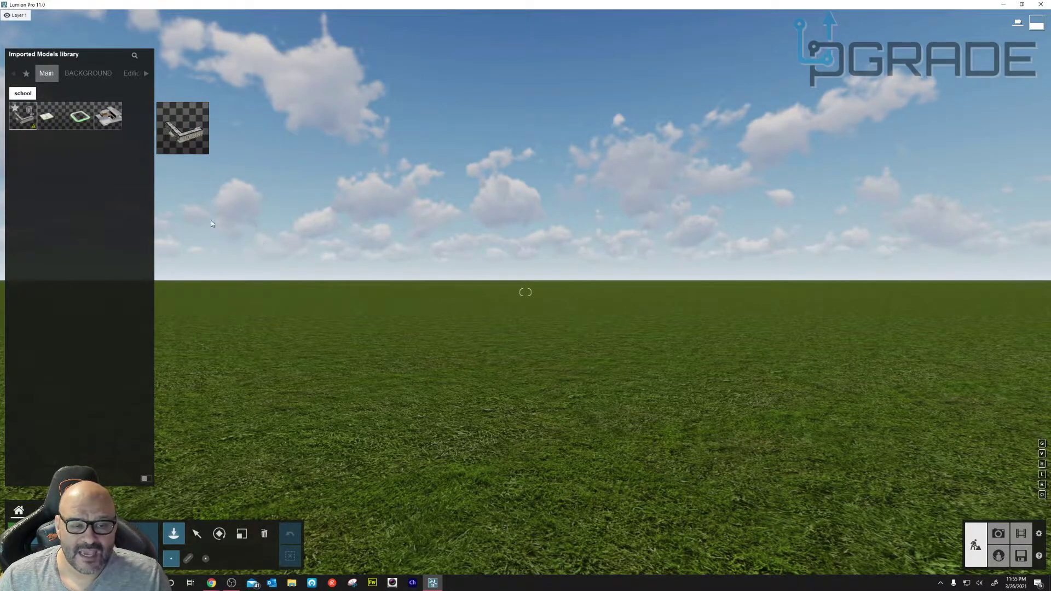
{"action": "left_click", "coordinate": [40, 124]}
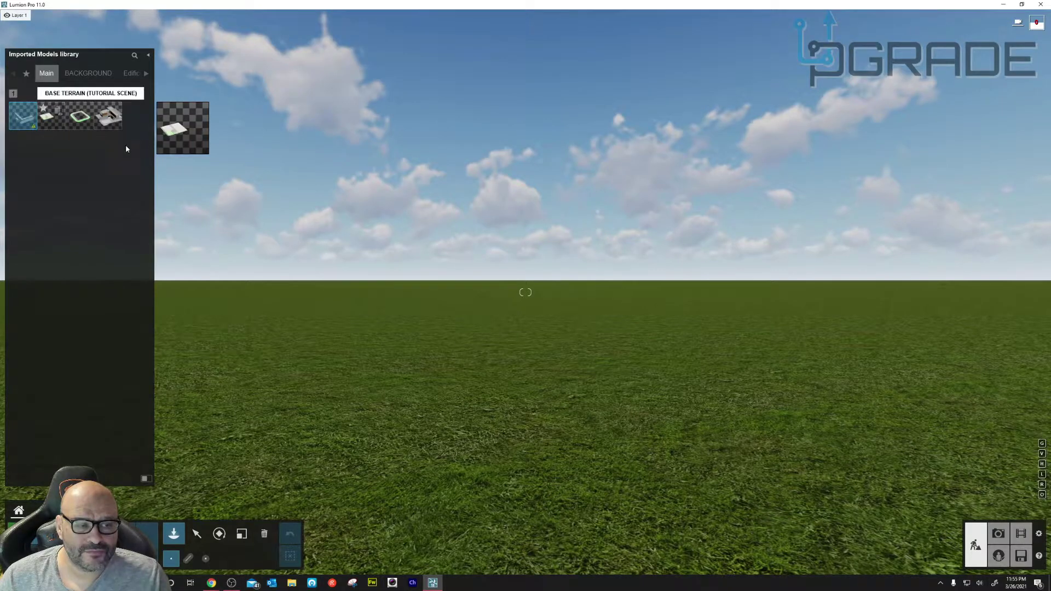
{"action": "left_click", "coordinate": [419, 329]}
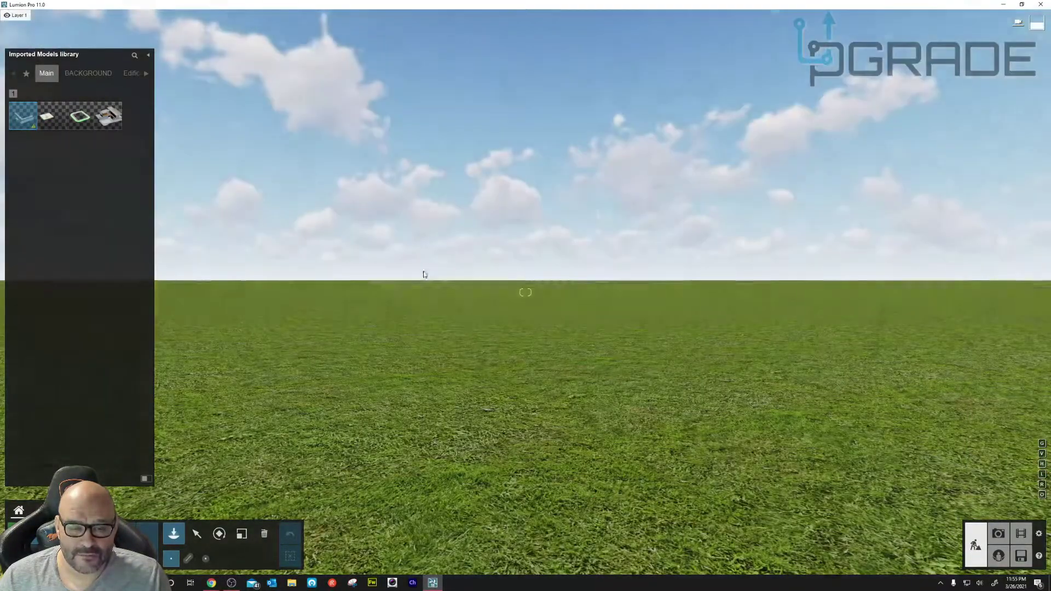
- Inspect the placed school building from the courtyard, including its facades, entrances, benches and lawn
{"action": "key", "text": "s"}
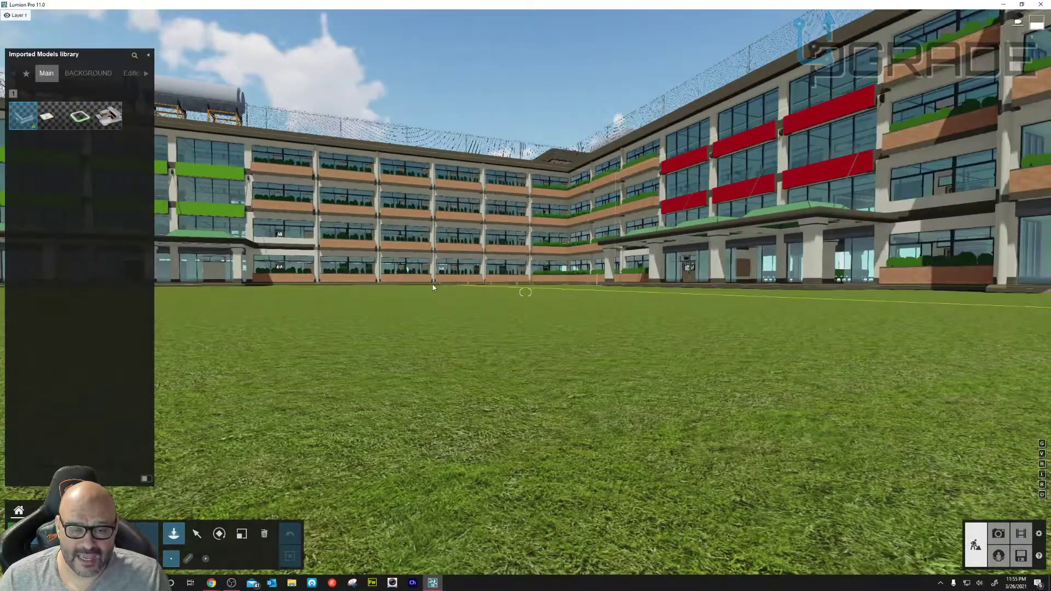
{"action": "key", "text": "w"}
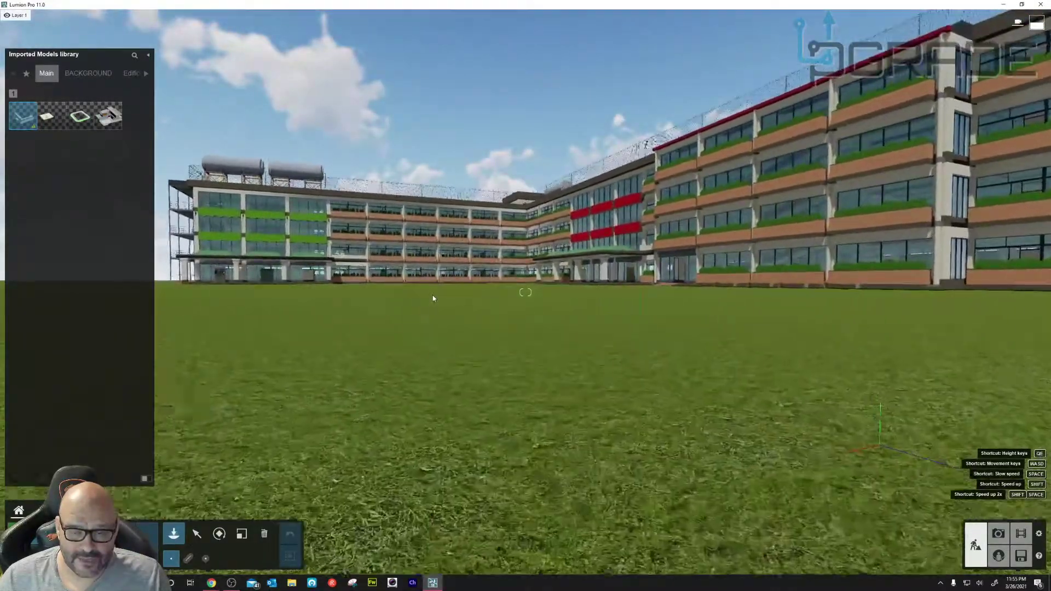
{"action": "right_click", "coordinate": [432, 294]}
{"action": "right_click", "coordinate": [432, 294]}
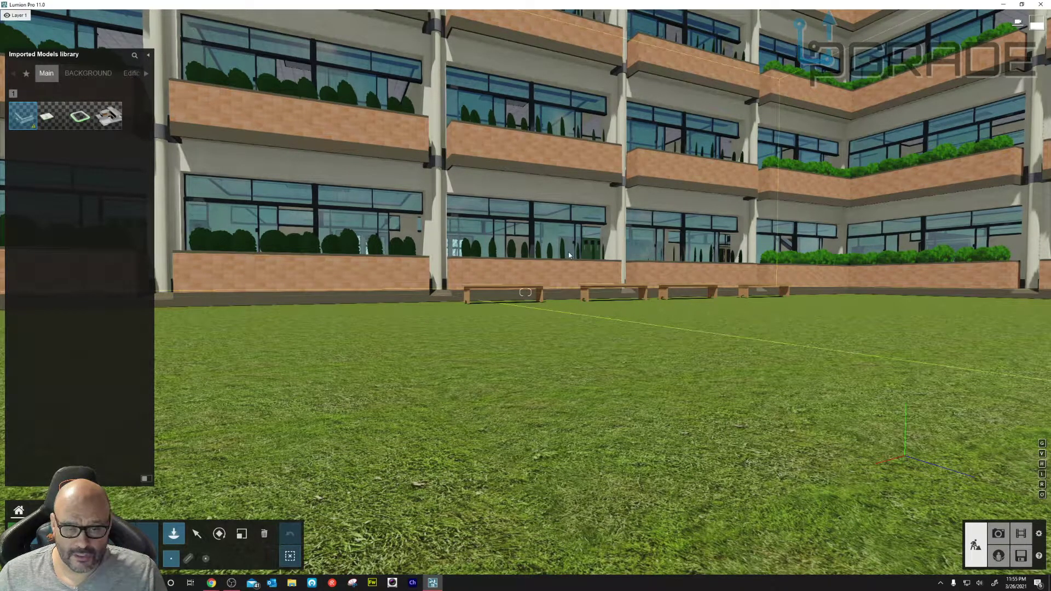
{"action": "key", "text": "s"}
{"action": "right_click_drag", "start_coordinate": [515, 296], "coordinate": [411, 249]}
{"action": "key", "text": "a"}
{"action": "key", "text": "w"}
{"action": "key", "text": "s"}
{"action": "key", "text": "w"}
{"action": "key", "text": "s"}
{"action": "key", "text": "w"}
{"action": "key", "text": "w"}
{"action": "key", "text": "w"}
{"action": "key", "text": "w"}
{"action": "key", "text": "w"}
{"action": "key", "text": "w"}
{"action": "key", "text": "s"}
{"action": "key", "text": "s"}
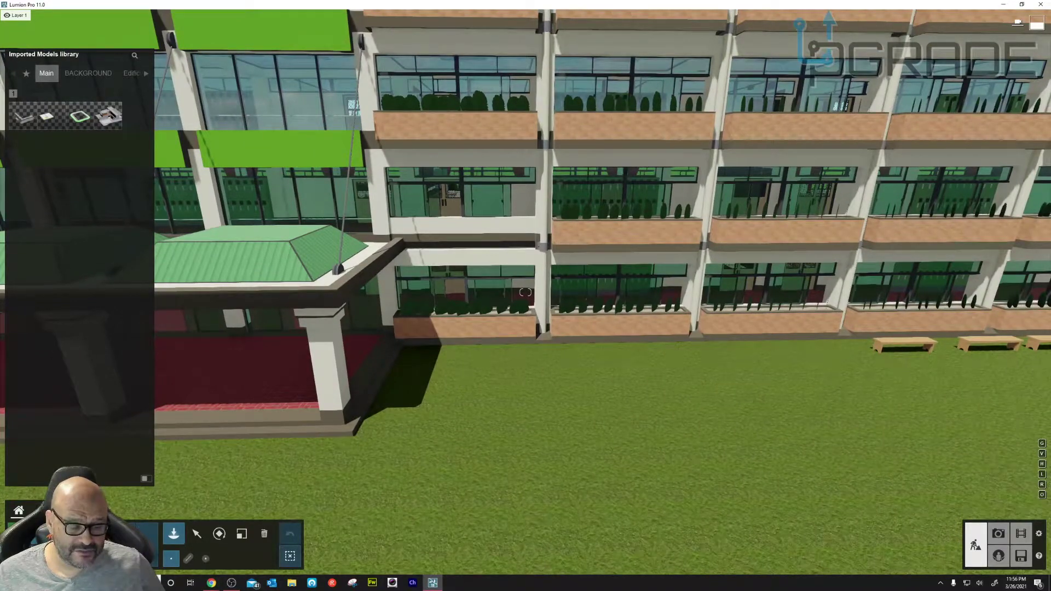
- Pick a broadleaf tree from the Nature library and place two of them on the lawn in front of the school
{"action": "left_click", "coordinate": [19, 533]}
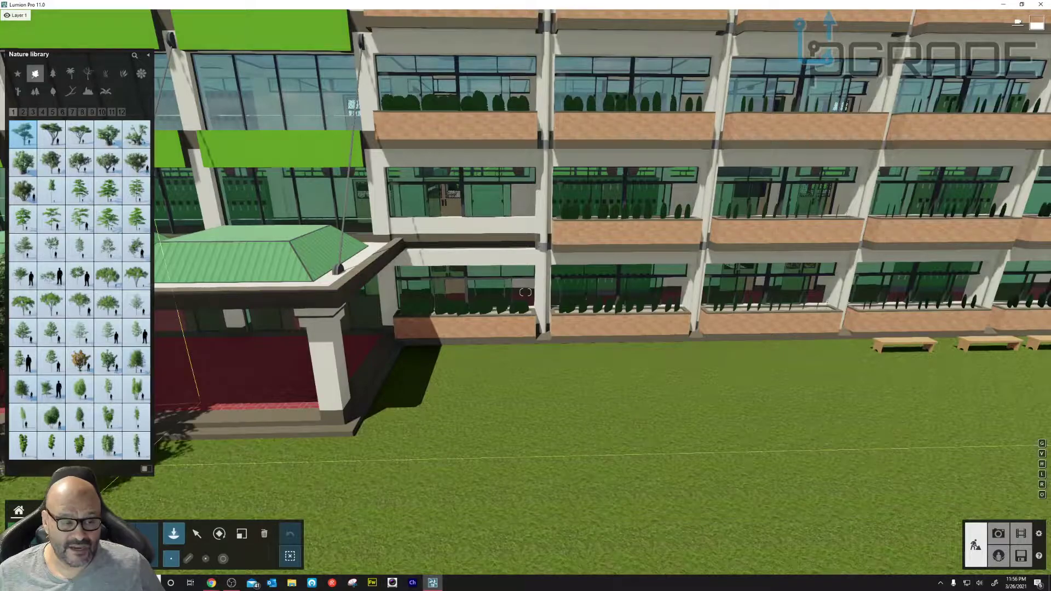
{"action": "left_click", "coordinate": [22, 388]}
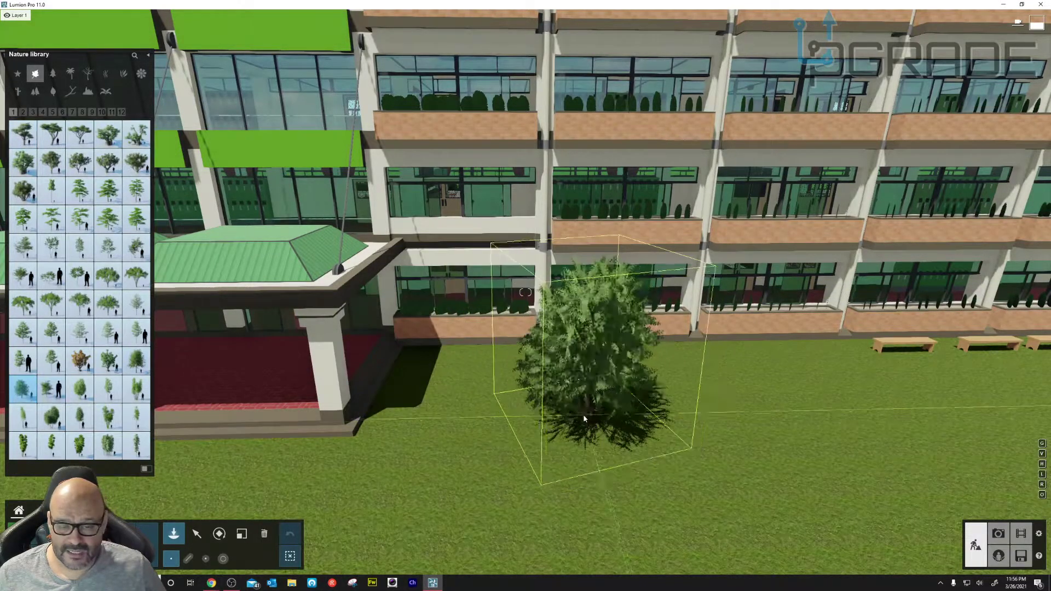
{"action": "left_click", "coordinate": [55, 419]}
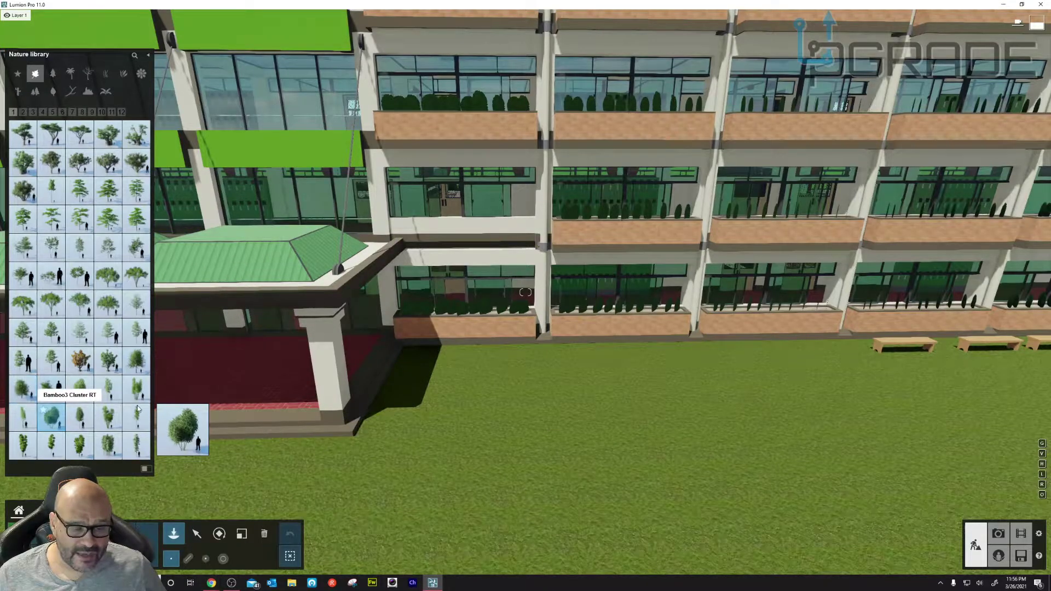
{"action": "left_click", "coordinate": [50, 162]}
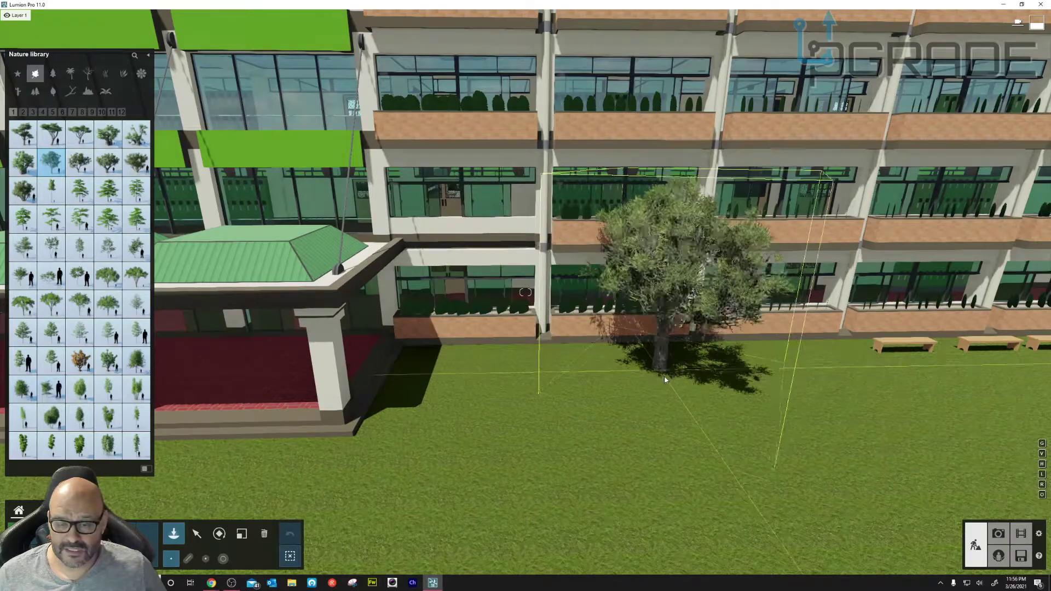
{"action": "left_click", "coordinate": [816, 385]}
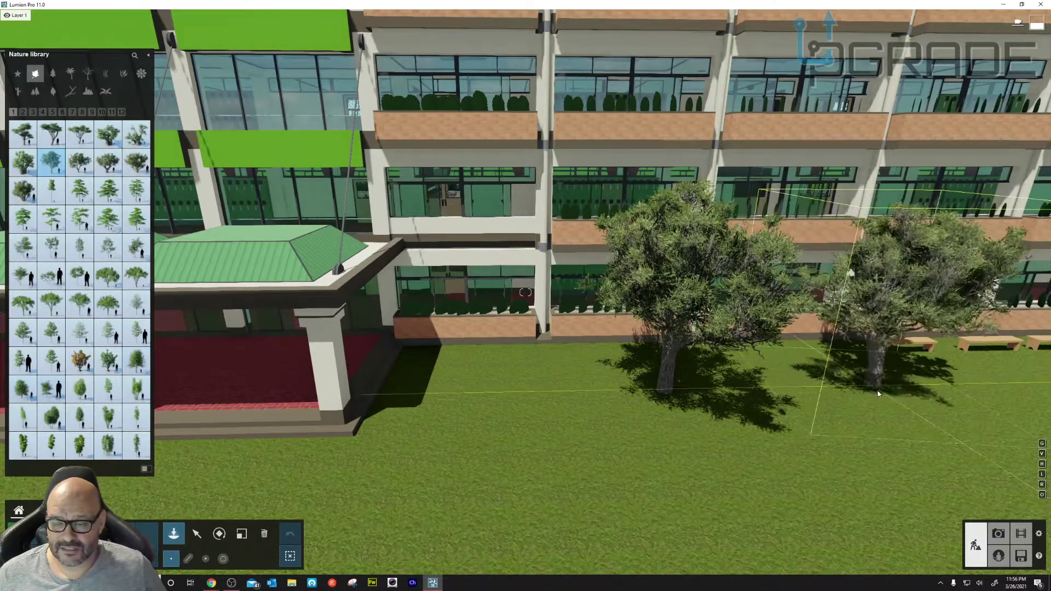
{"action": "left_click", "coordinate": [887, 400]}
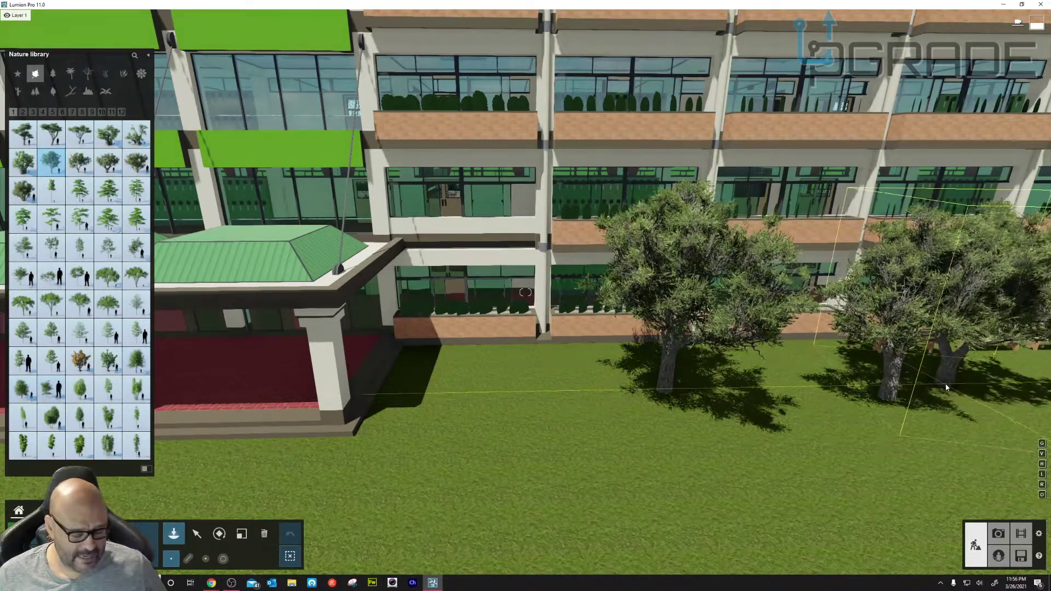
{"action": "left_click", "coordinate": [947, 385]}
- Place a third tree of the same kind further along the lawn, near the benches and the building's corner
{"action": "key", "text": "d"}
{"action": "key", "text": "d"}
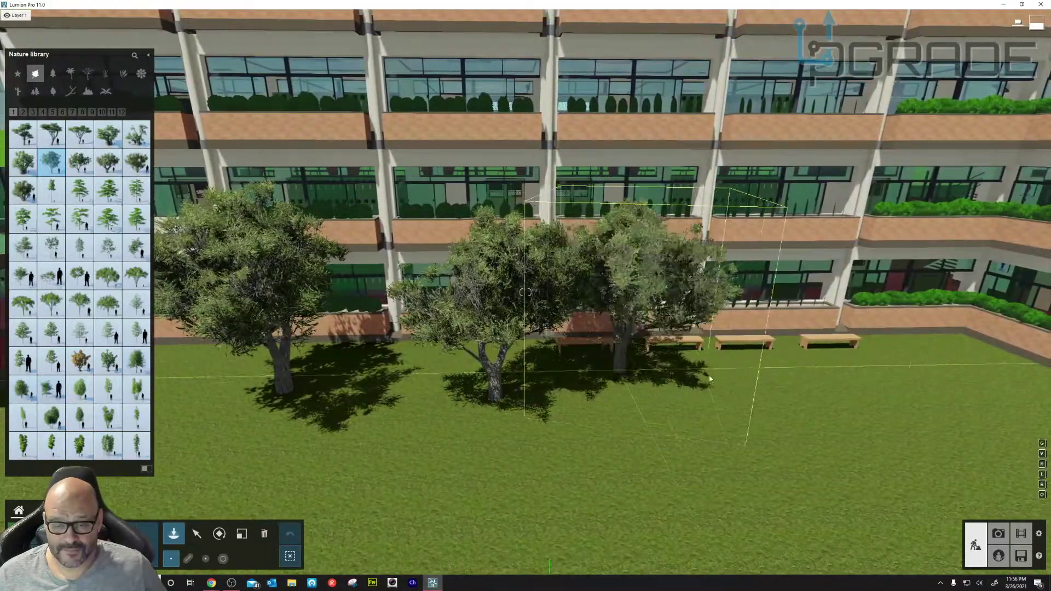
{"action": "left_click", "coordinate": [794, 397]}
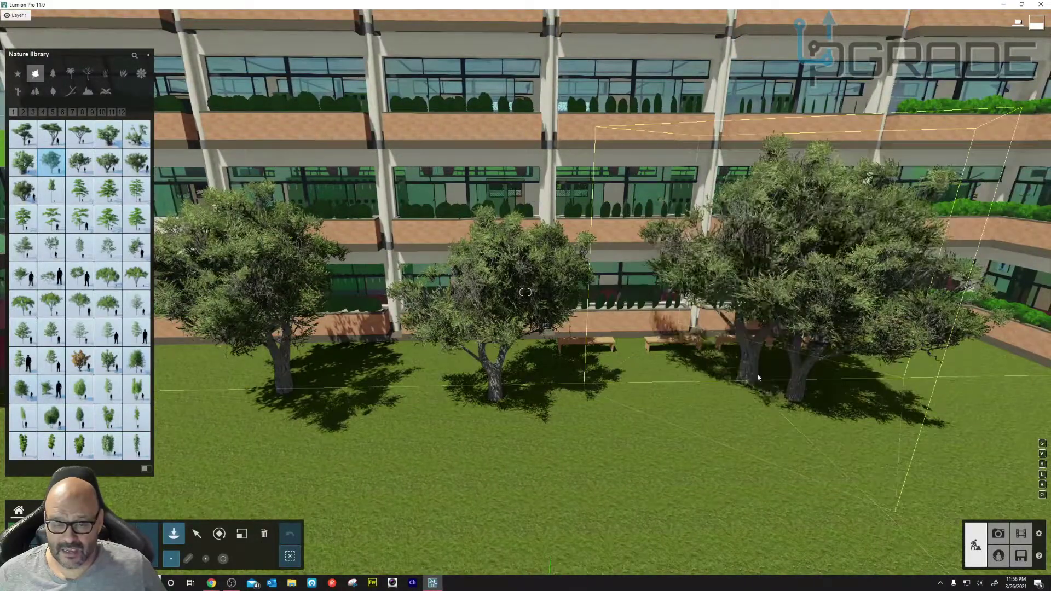
{"action": "key", "text": "a"}
{"action": "key", "text": "s"}
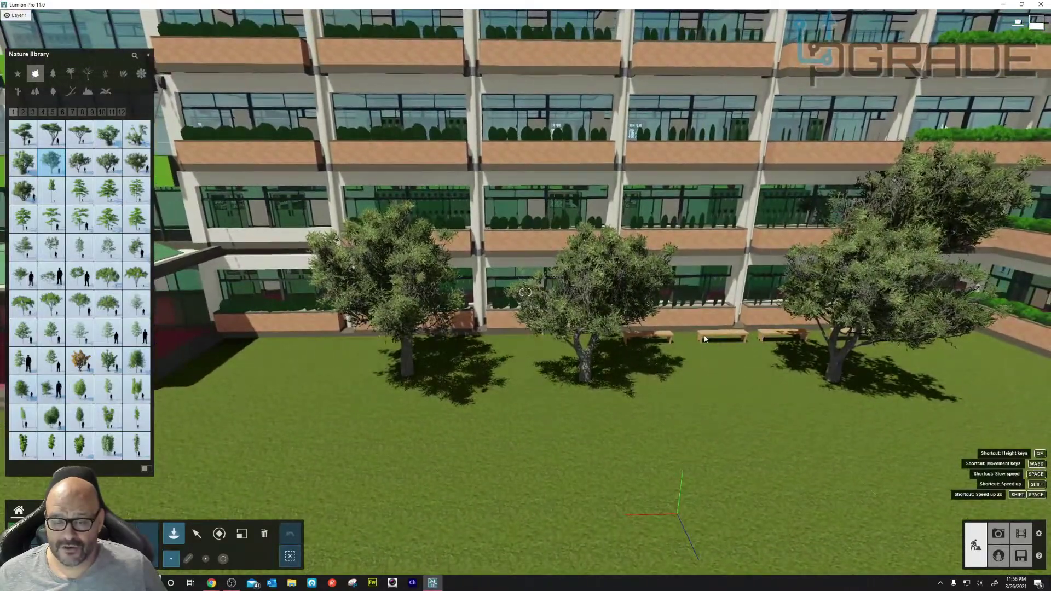
- Examine the planted trees up close and look through further pages of broadleaf trees in the Nature library
{"action": "right_click_drag", "start_coordinate": [760, 335], "coordinate": [876, 335]}
{"action": "right_click_drag", "start_coordinate": [526, 292], "coordinate": [506, 392]}
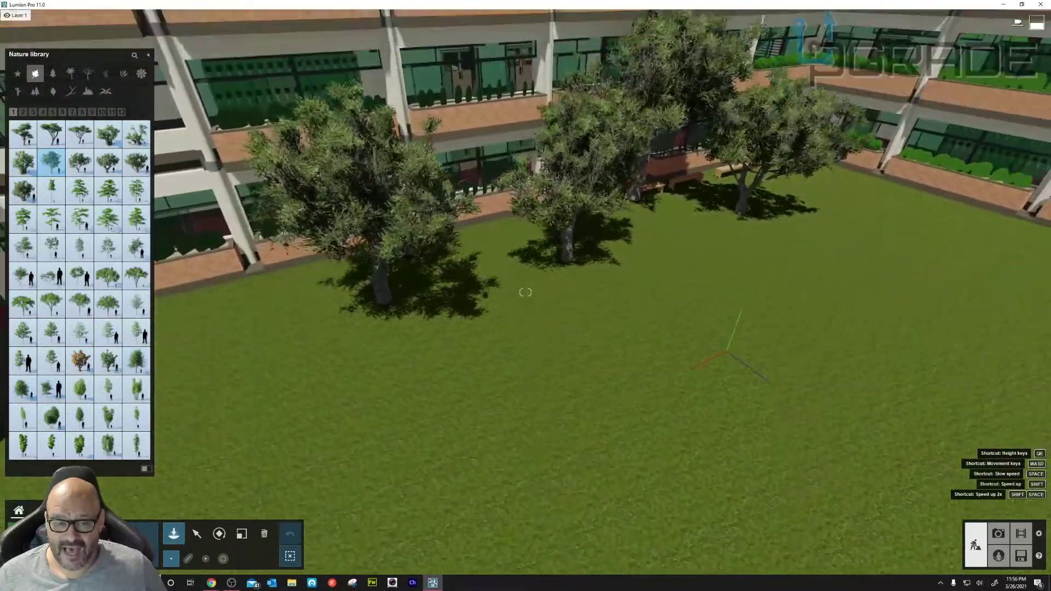
{"action": "key", "text": "w"}
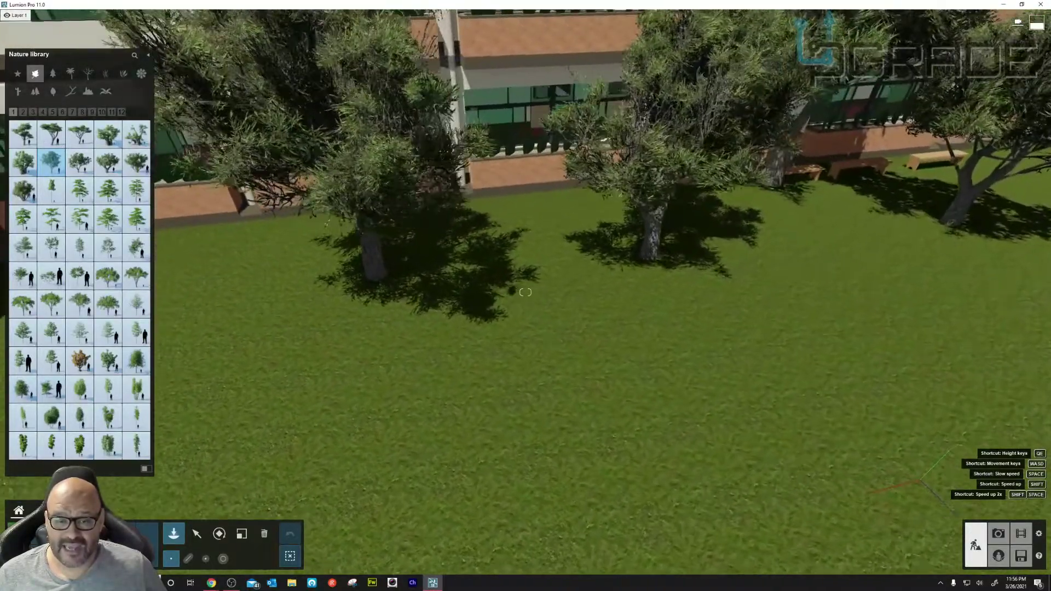
{"action": "key", "text": "d"}
{"action": "right_click_drag", "start_coordinate": [525, 292], "coordinate": [511, 292]}
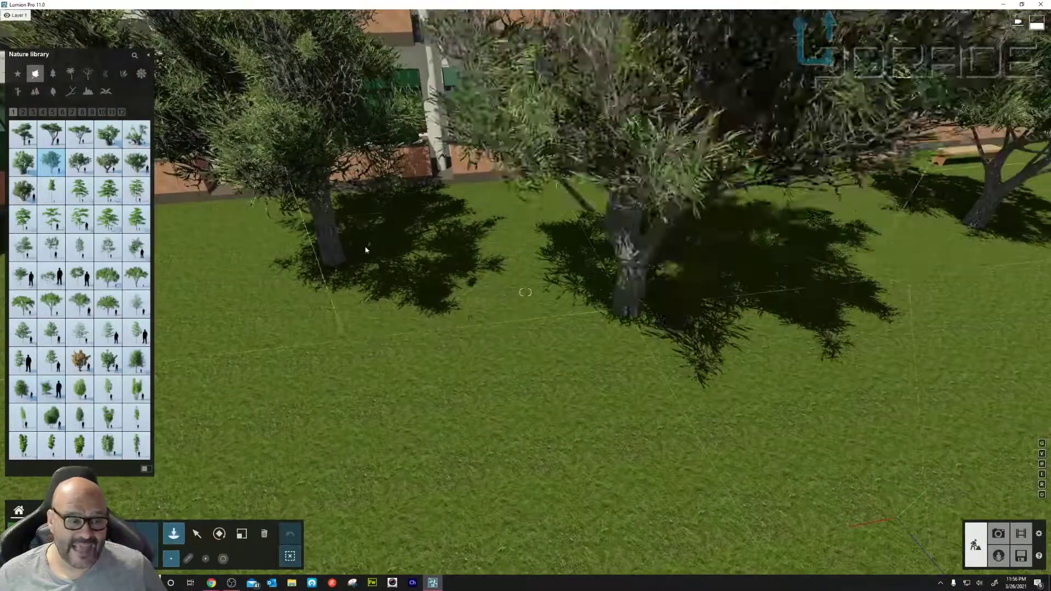
{"action": "left_click", "coordinate": [33, 112]}
{"action": "left_click", "coordinate": [43, 113]}
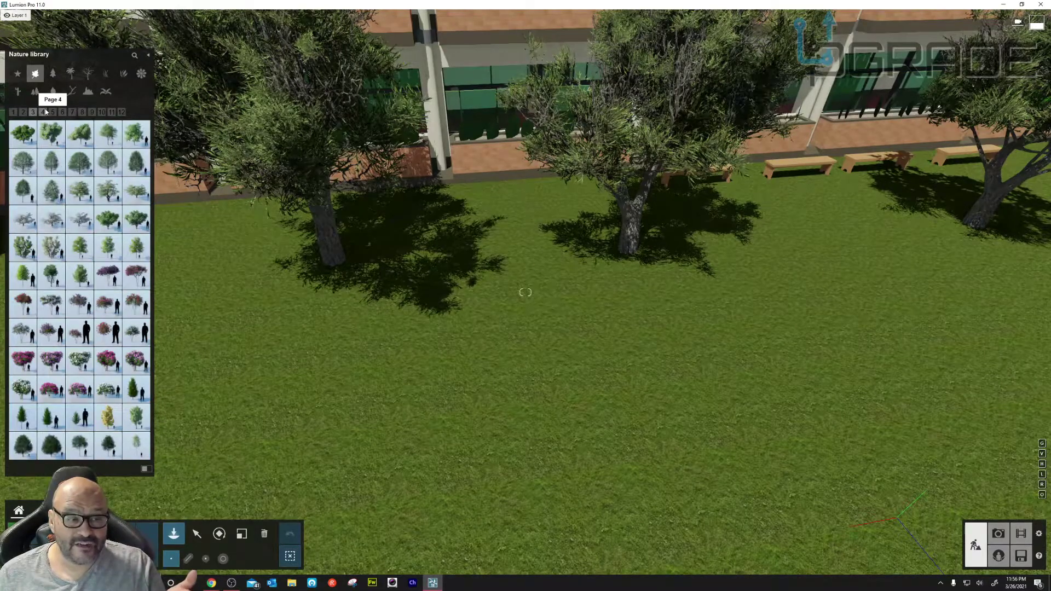
{"action": "left_click", "coordinate": [64, 112]}
{"action": "left_click", "coordinate": [111, 112]}
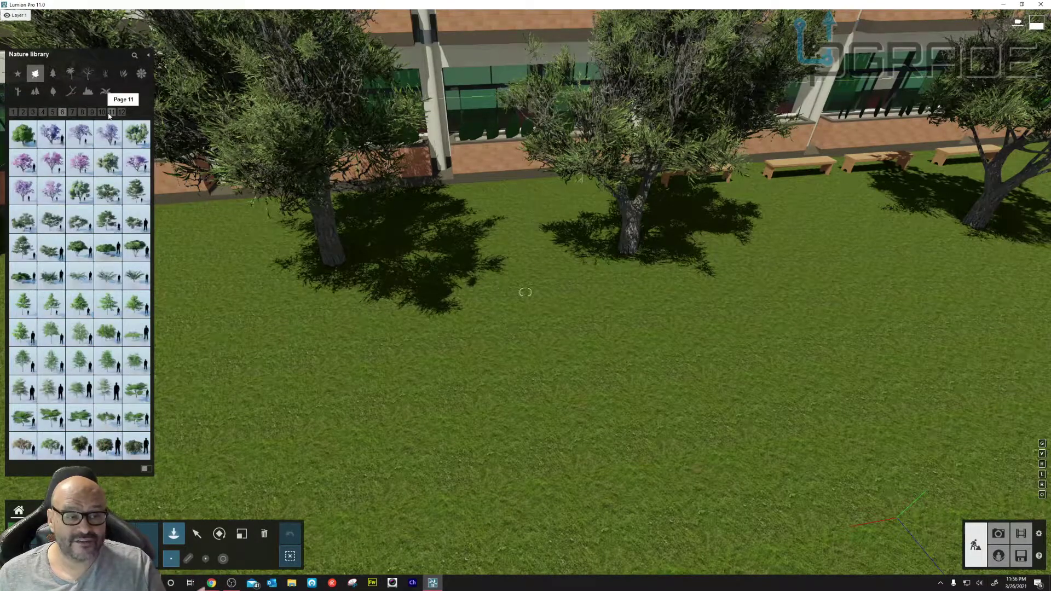
- Place two patches of thick grass on the lawn around the trunks of the first two trees
{"action": "left_click", "coordinate": [105, 73]}
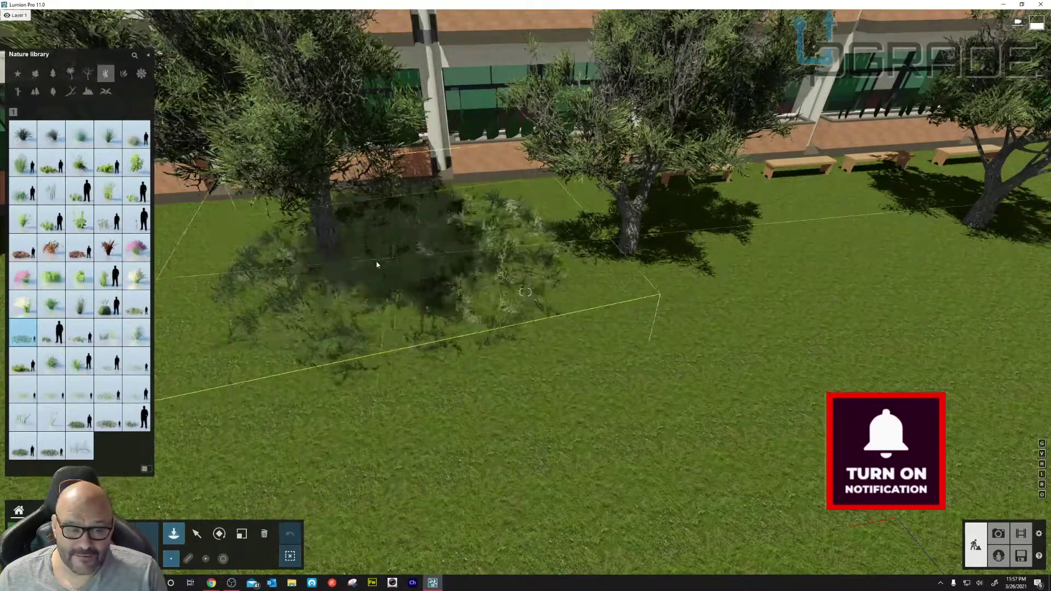
{"action": "left_click", "coordinate": [359, 259]}
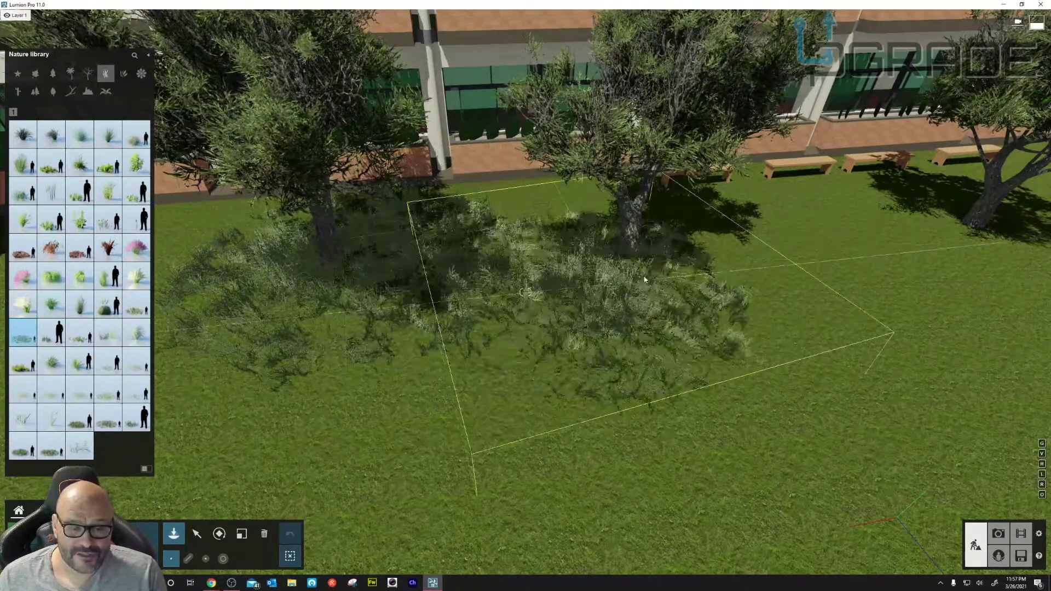
{"action": "left_click", "coordinate": [664, 243]}
{"action": "left_click", "coordinate": [621, 332]}
{"action": "key", "text": "s"}
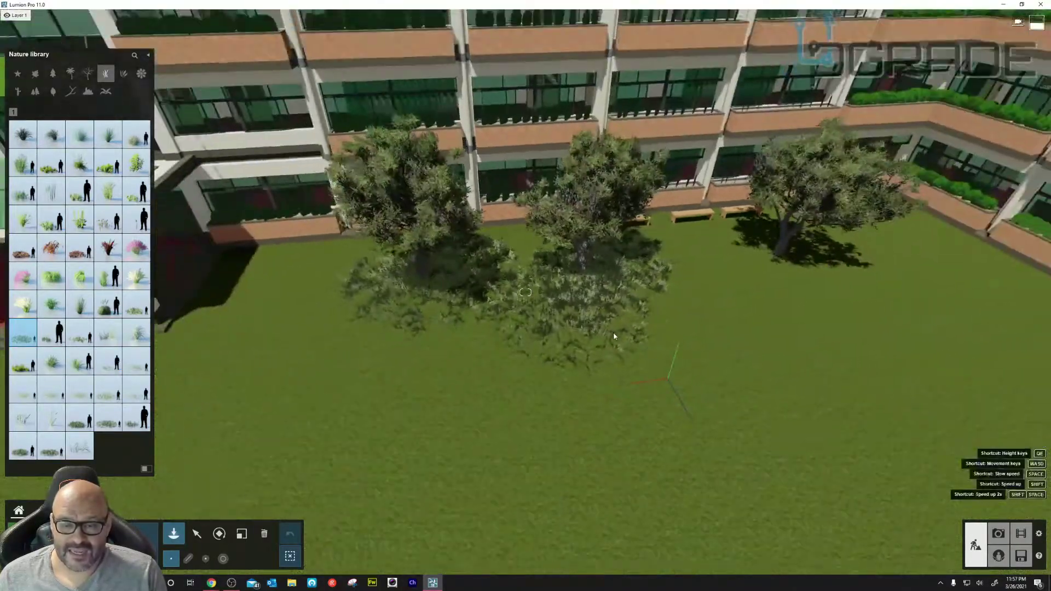
{"action": "key", "text": "s"}
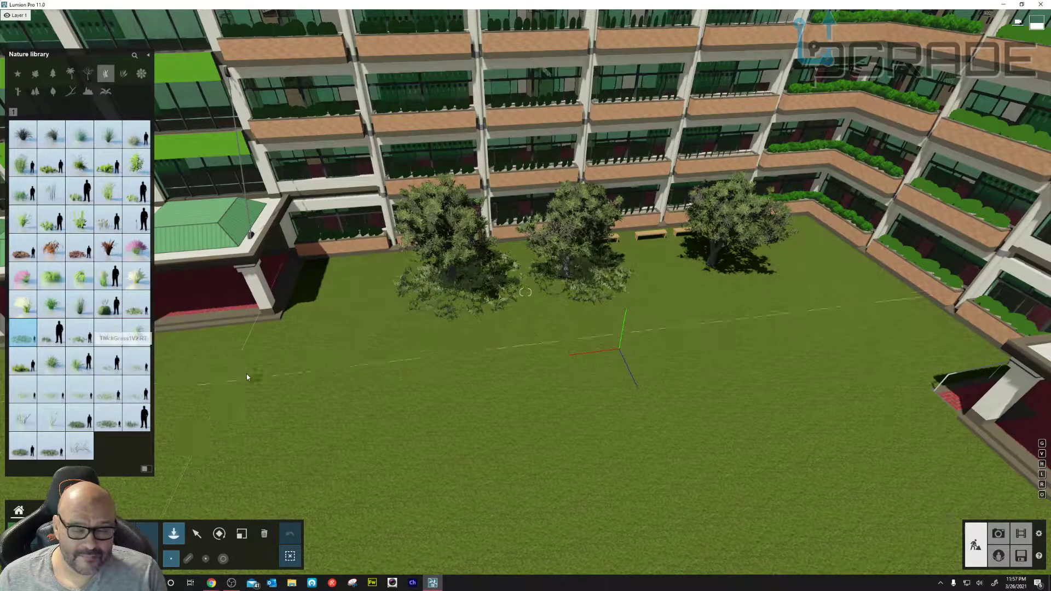
- Place a pink flowering ornamental grass beside the trunk of the middle tree
{"action": "left_click", "coordinate": [51, 417]}
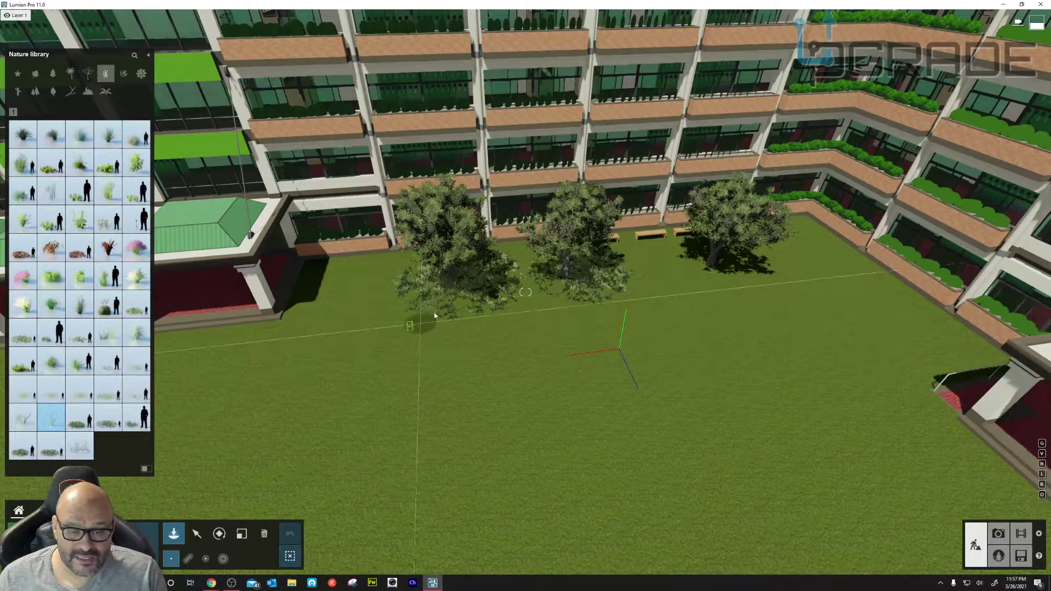
{"action": "scroll", "coordinate": [461, 294], "scroll_direction": "up", "scroll_amount": 5}
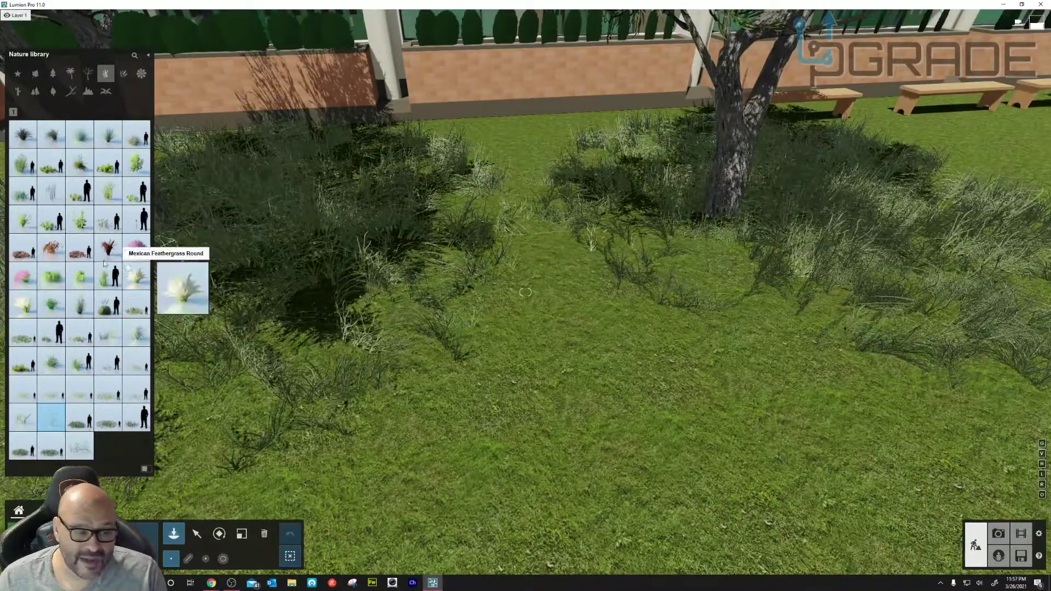
{"action": "left_click", "coordinate": [136, 248]}
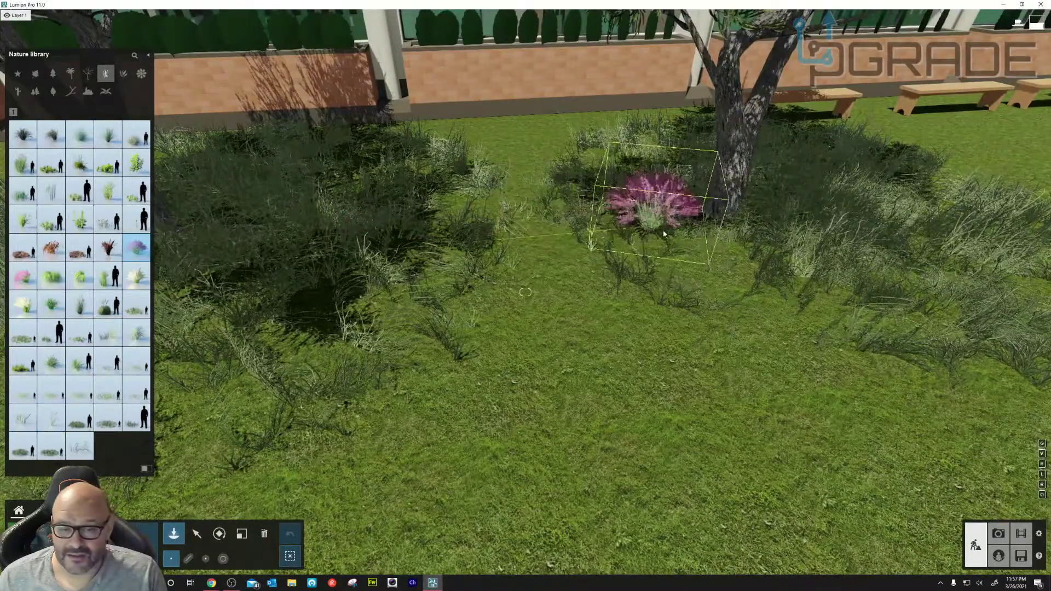
{"action": "left_click", "coordinate": [694, 240]}
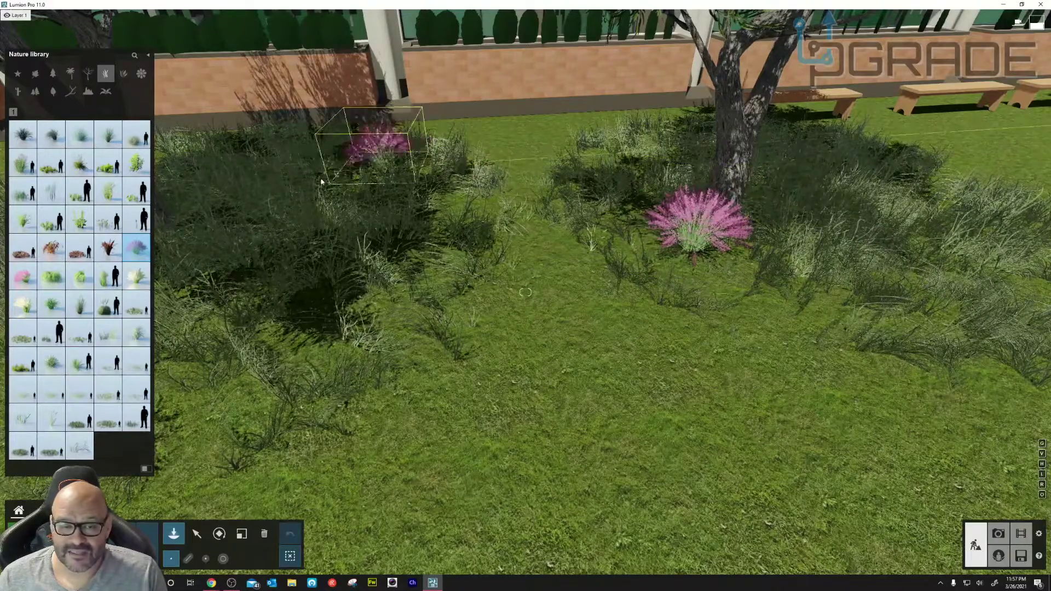
{"action": "left_click", "coordinate": [508, 241]}
{"action": "scroll", "coordinate": [504, 251], "scroll_direction": "down", "scroll_amount": 5}
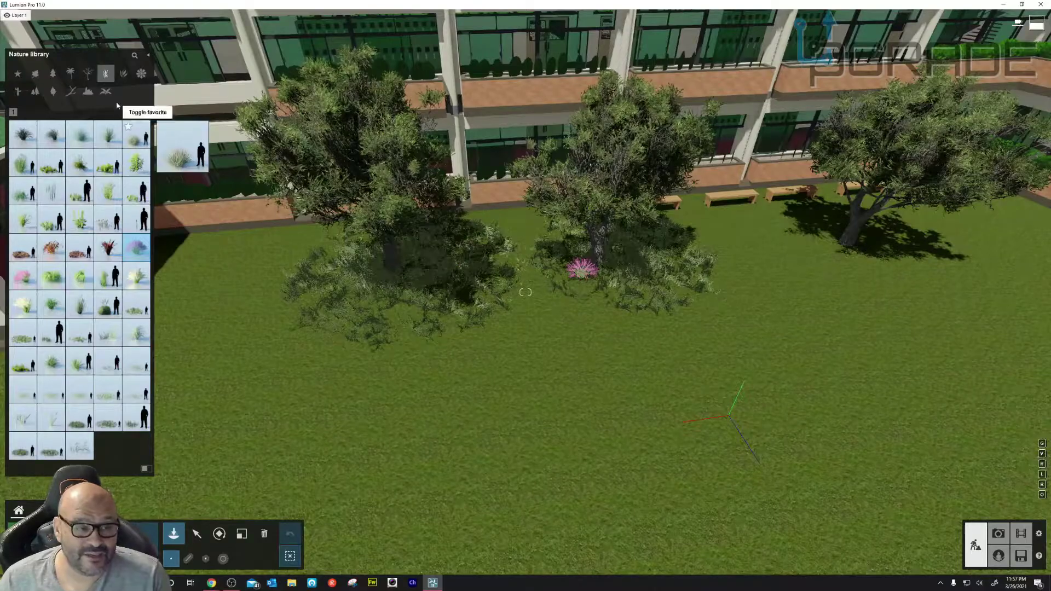
- Look through the cactus and succulent models in the Nature library and preview one on the lawn
{"action": "left_click", "coordinate": [18, 92]}
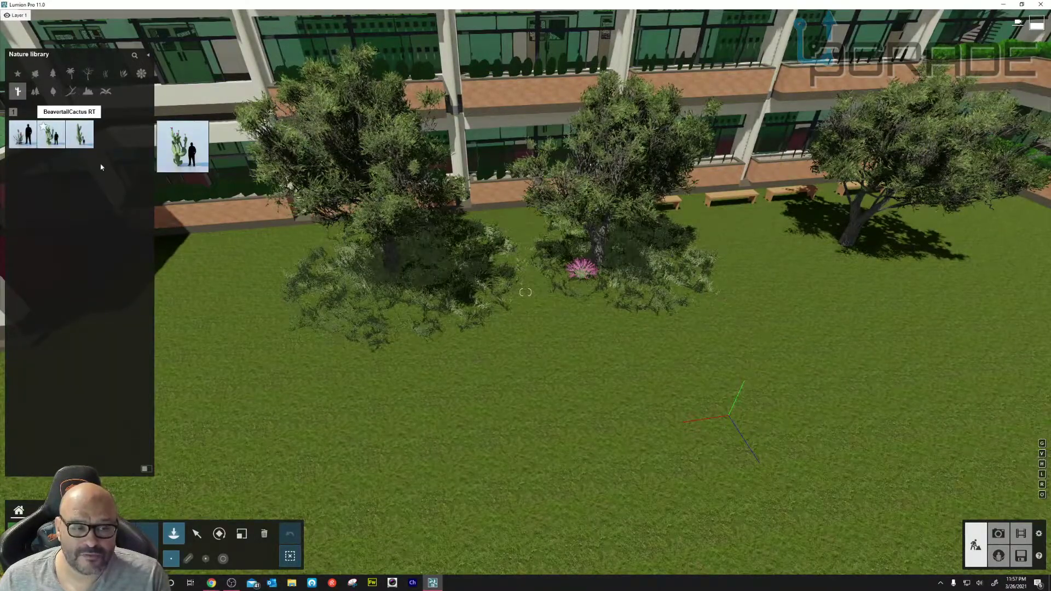
{"action": "left_click", "coordinate": [51, 134]}
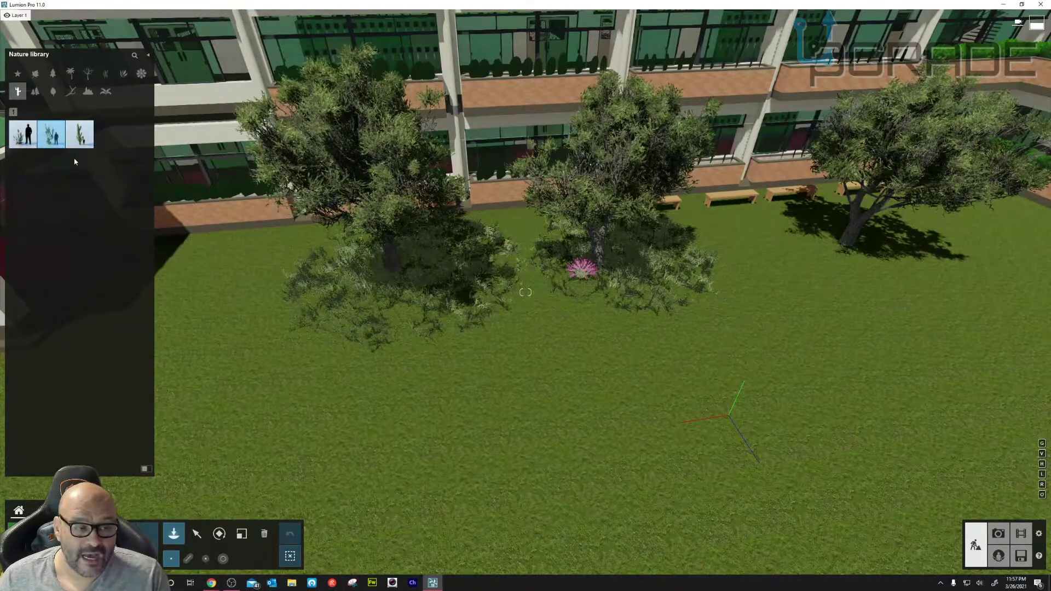
{"action": "left_click", "coordinate": [79, 134]}
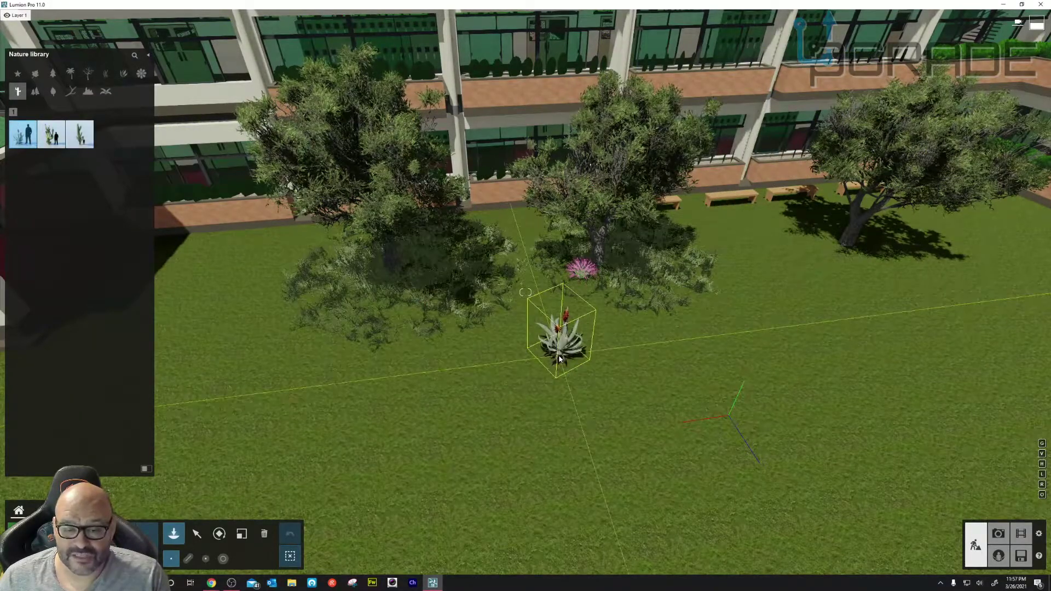
{"action": "left_click", "coordinate": [38, 94]}
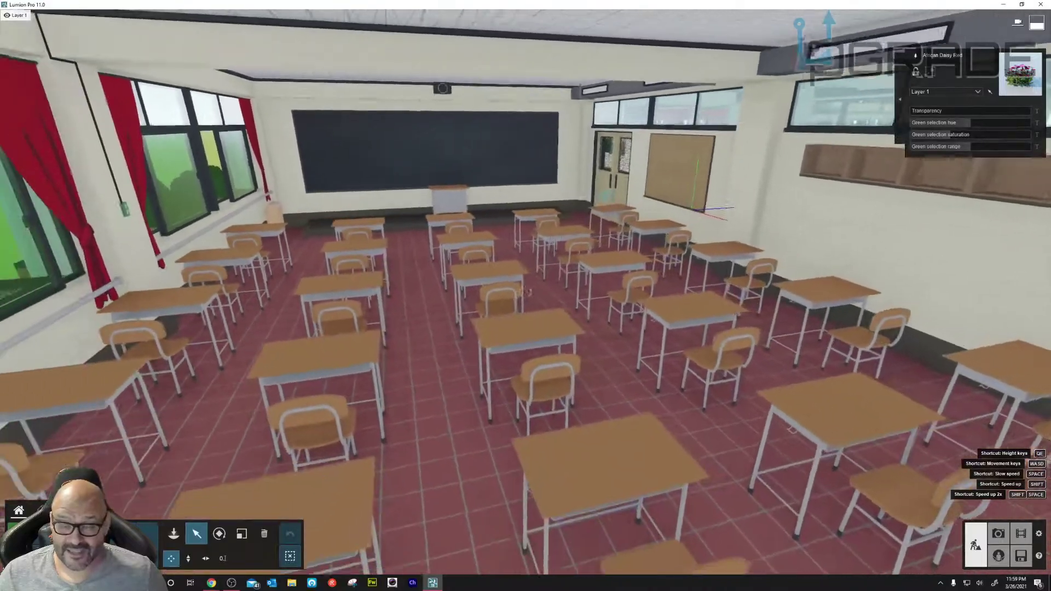
- Place a standing woman in a black suit from the People and Animals library beside the teacher's desk in front of the blackboard
{"action": "right_click_drag", "start_coordinate": [525, 292], "coordinate": [501, 291]}
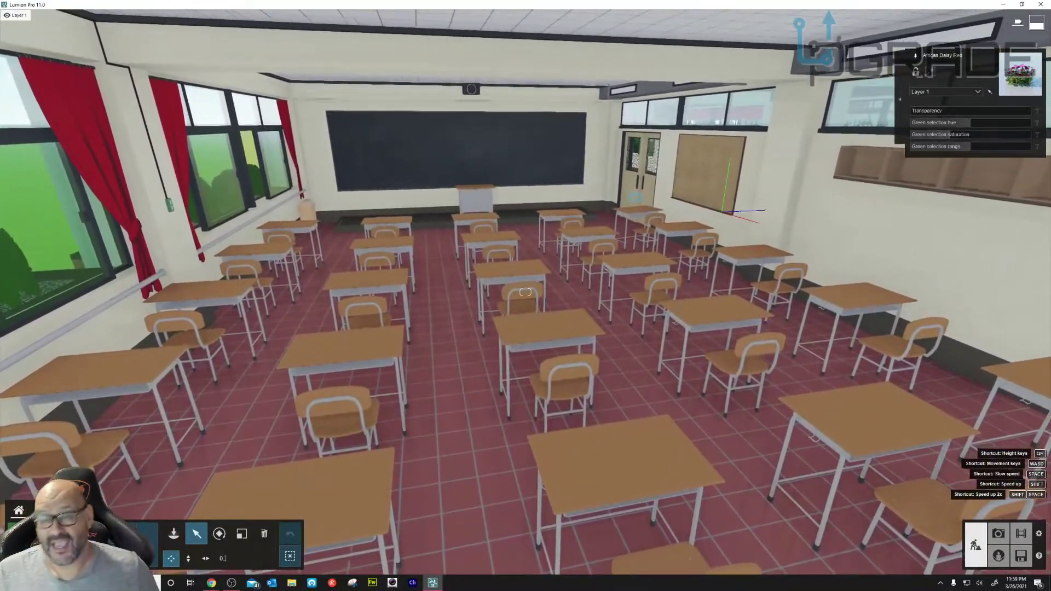
{"action": "key", "text": "w"}
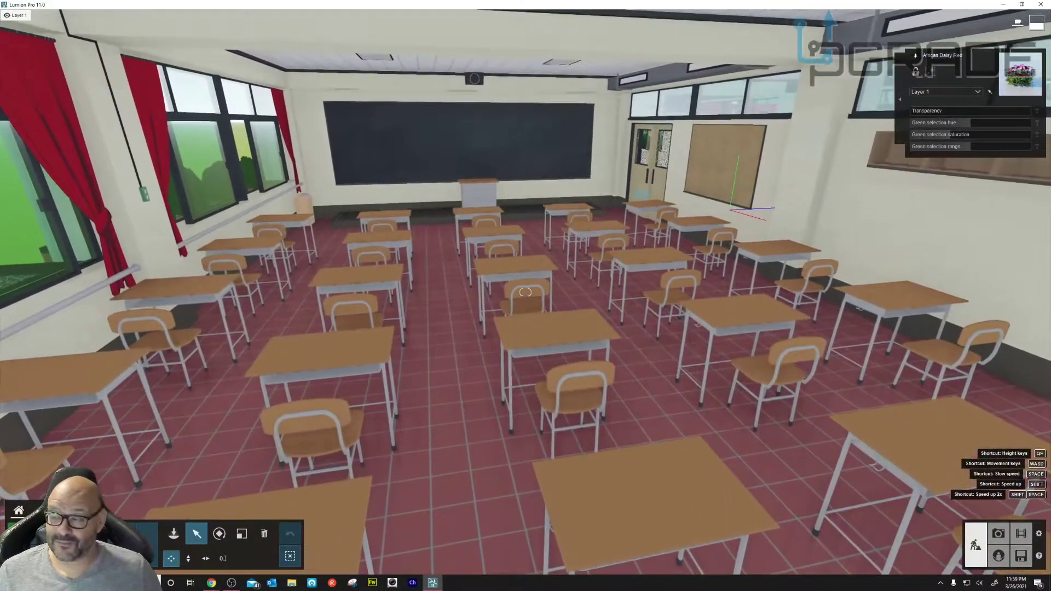
{"action": "right_click_drag", "start_coordinate": [525, 293], "coordinate": [528, 265]}
{"action": "key", "text": "w"}
{"action": "key", "text": "w"}
{"action": "key", "text": "w"}
{"action": "key", "text": "s"}
{"action": "key", "text": "w"}
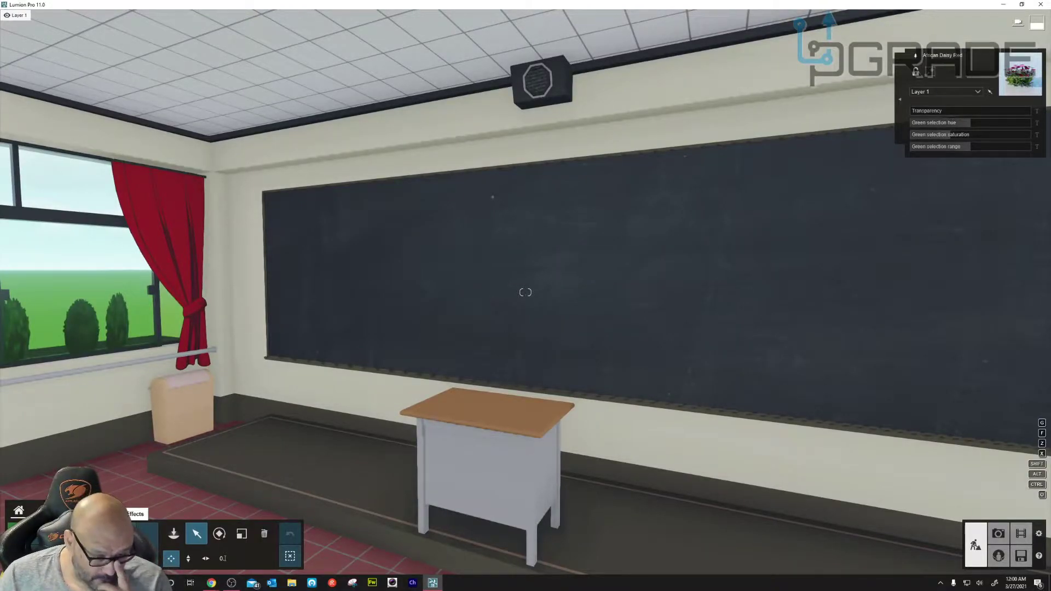
{"action": "left_click", "coordinate": [124, 536]}
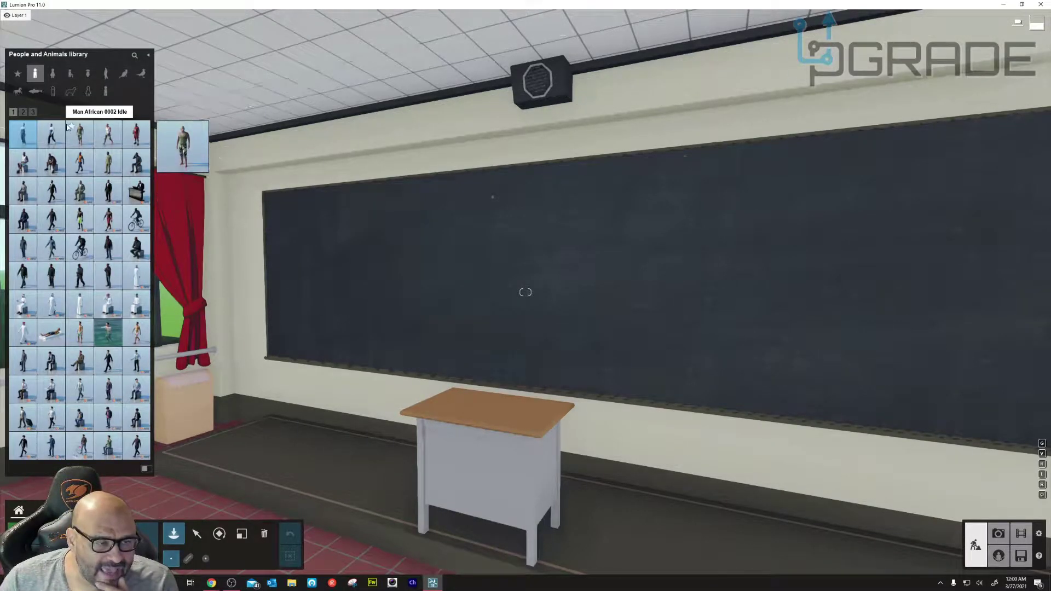
{"action": "left_click", "coordinate": [57, 75]}
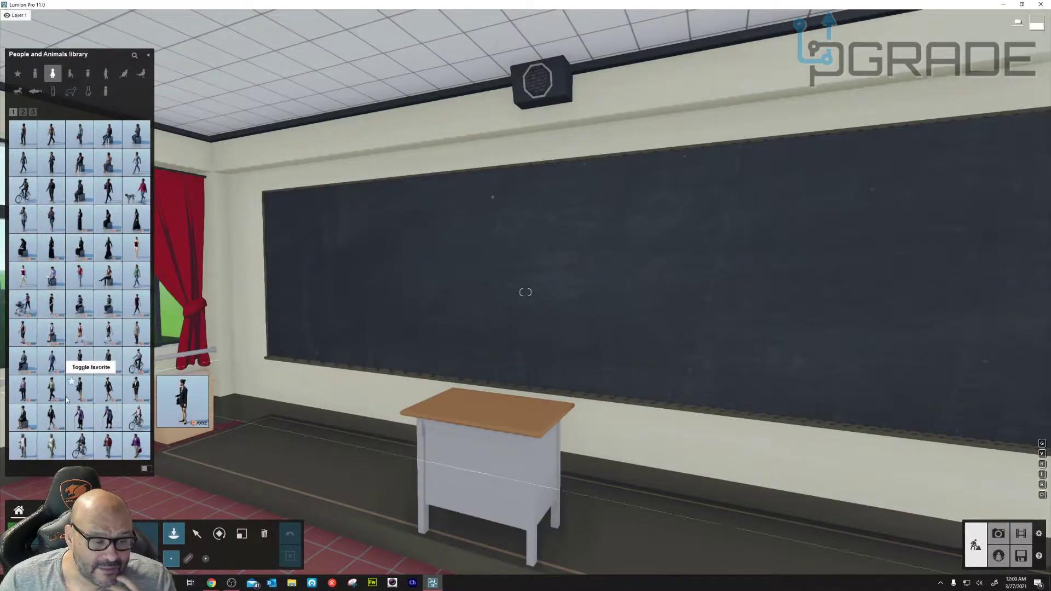
{"action": "left_click", "coordinate": [140, 394]}
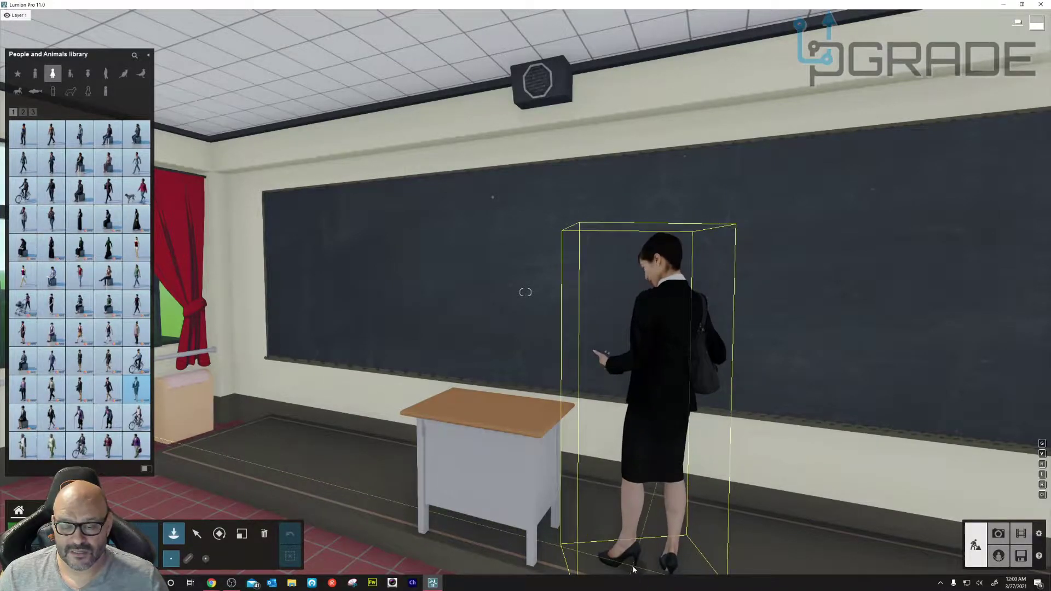
{"action": "left_click", "coordinate": [634, 570]}
- Rotate the woman beside the teacher's desk so that she faces the student desks
{"action": "scroll", "coordinate": [830, 475], "scroll_direction": "down", "scroll_amount": 3}
{"action": "scroll", "coordinate": [829, 475], "scroll_direction": "down", "scroll_amount": 5}
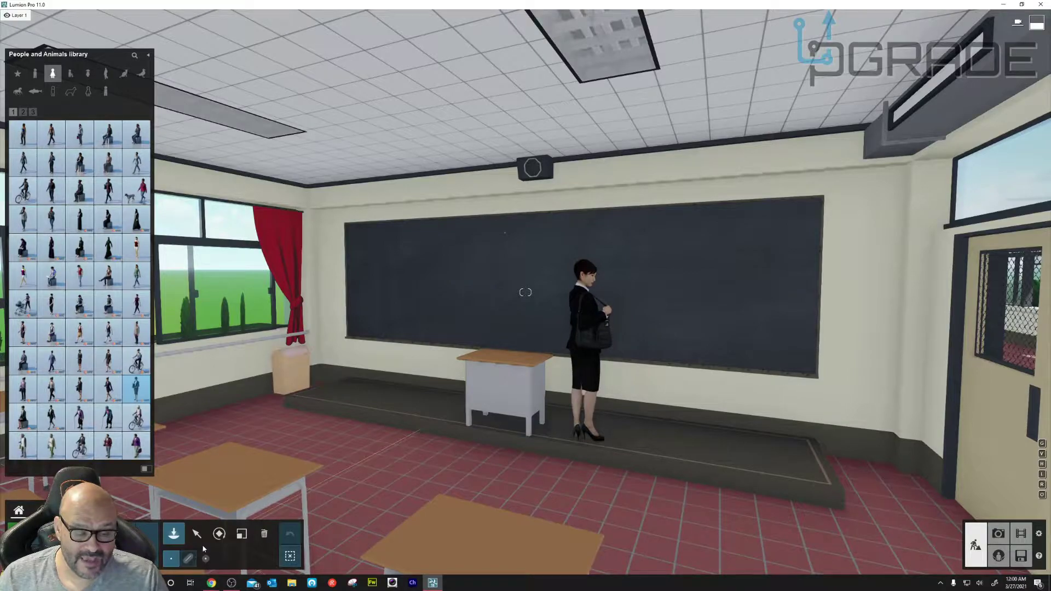
{"action": "left_click", "coordinate": [219, 535]}
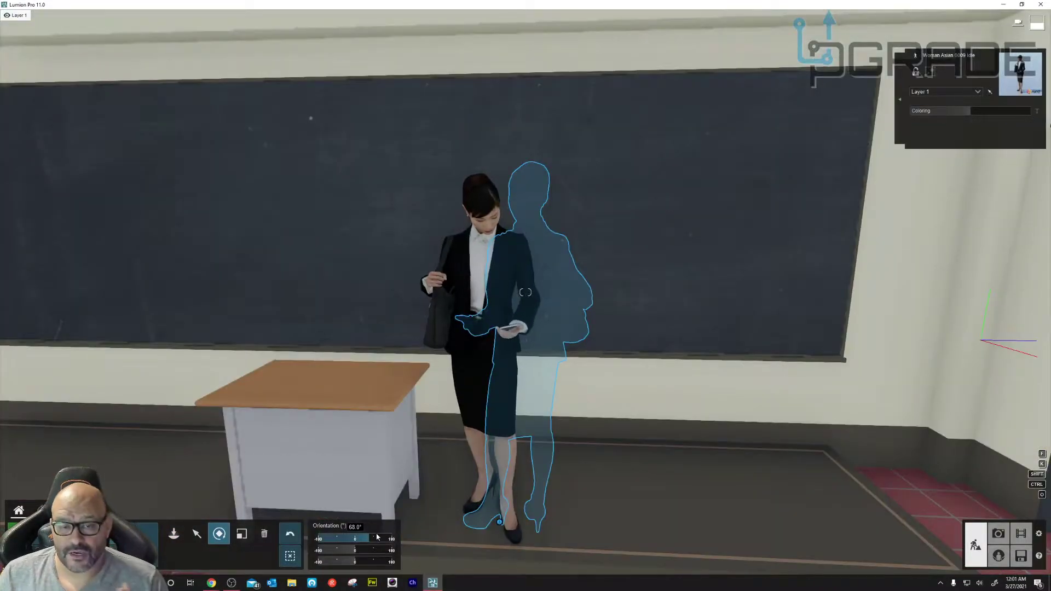
{"action": "left_click_drag", "start_coordinate": [377, 537], "coordinate": [371, 539]}
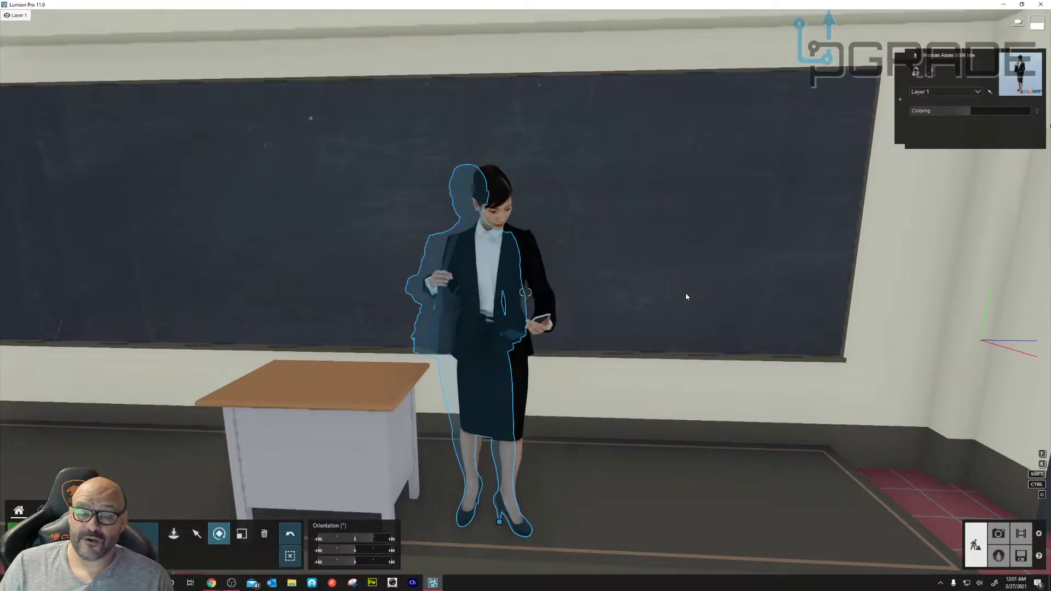
{"action": "key", "text": "s"}
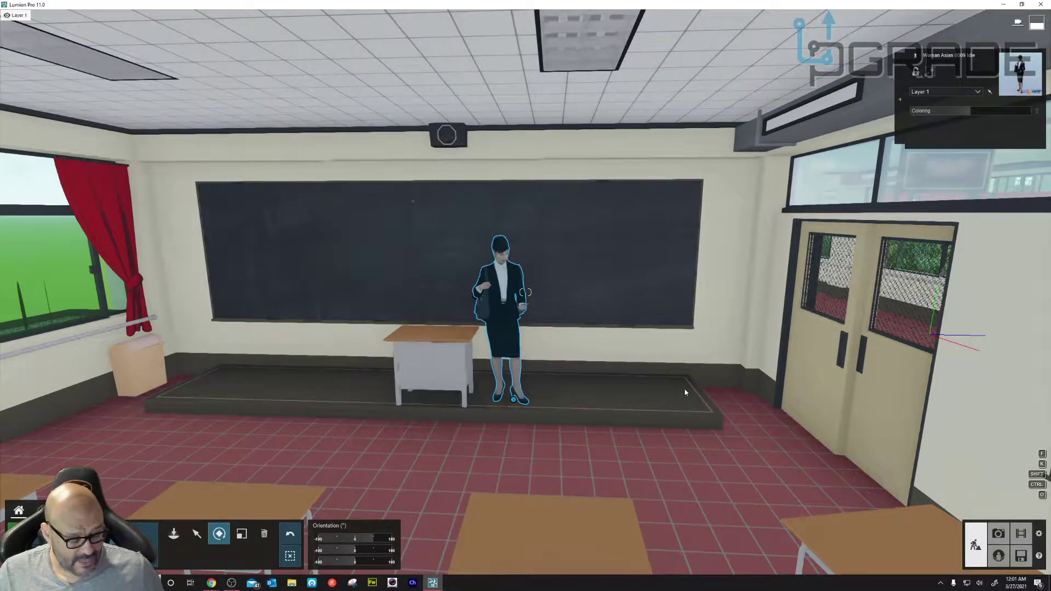
- Go out of the classroom into the corridor and open the People and Animals models for placement there
{"action": "key", "text": "w"}
{"action": "right_click_drag", "start_coordinate": [806, 375], "coordinate": [843, 375]}
{"action": "key", "text": "s"}
{"action": "right_click_drag", "start_coordinate": [678, 292], "coordinate": [629, 292]}
{"action": "key", "text": "a"}
{"action": "key", "text": "w"}
{"action": "right_click_drag", "start_coordinate": [525, 292], "coordinate": [525, 292]}
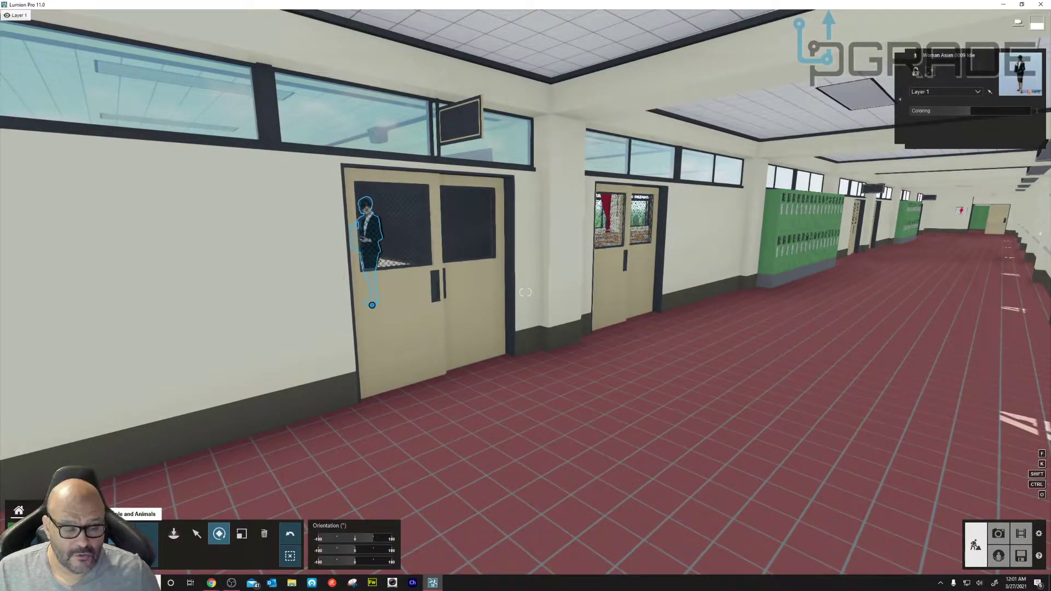
{"action": "left_click", "coordinate": [127, 536]}
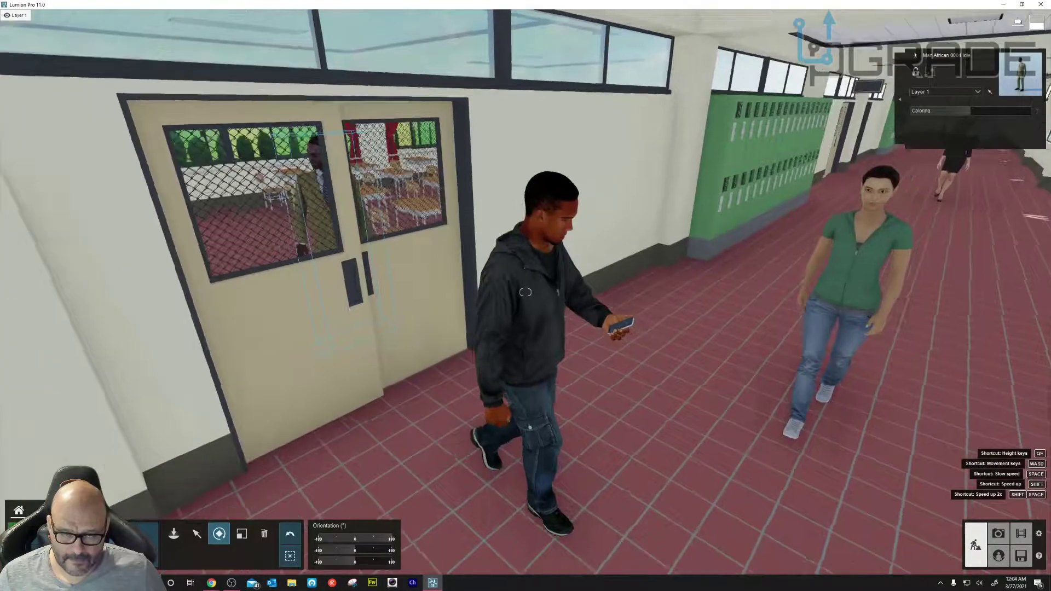
- Rotate the walking man in the black hoodie beside the classroom doors so that he heads along the corridor
{"action": "key", "text": "s"}
{"action": "key", "text": "a"}
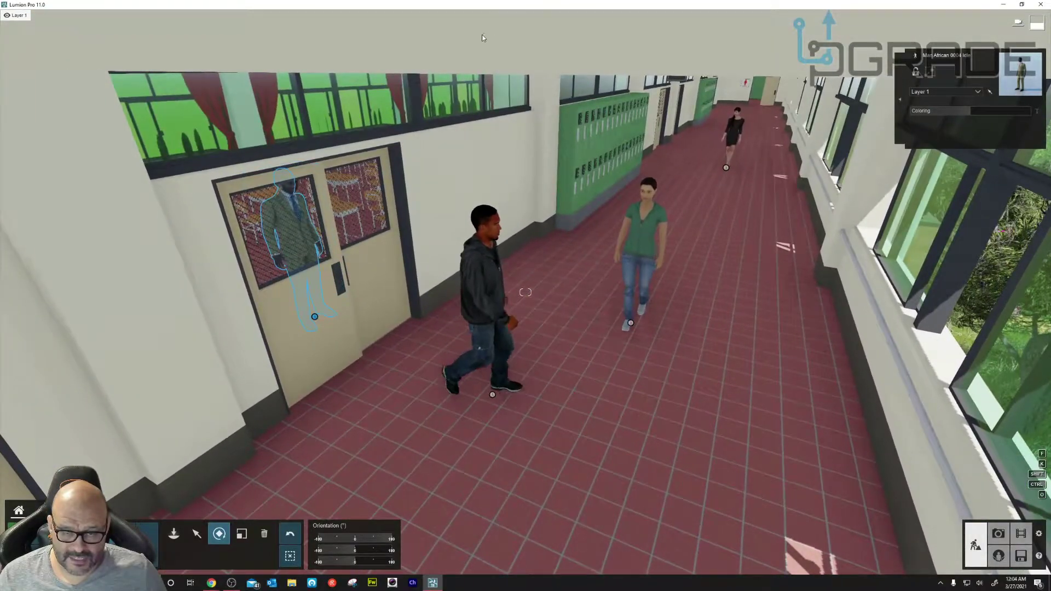
{"action": "left_click", "coordinate": [468, 273]}
{"action": "left_click", "coordinate": [468, 275]}
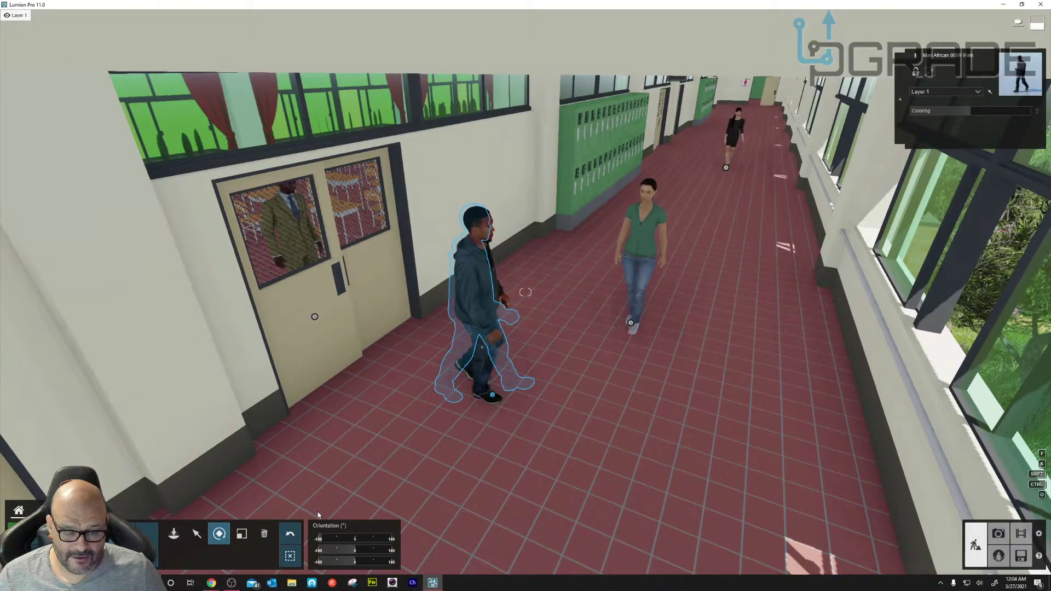
{"action": "left_click_drag", "start_coordinate": [323, 541], "coordinate": [332, 539]}
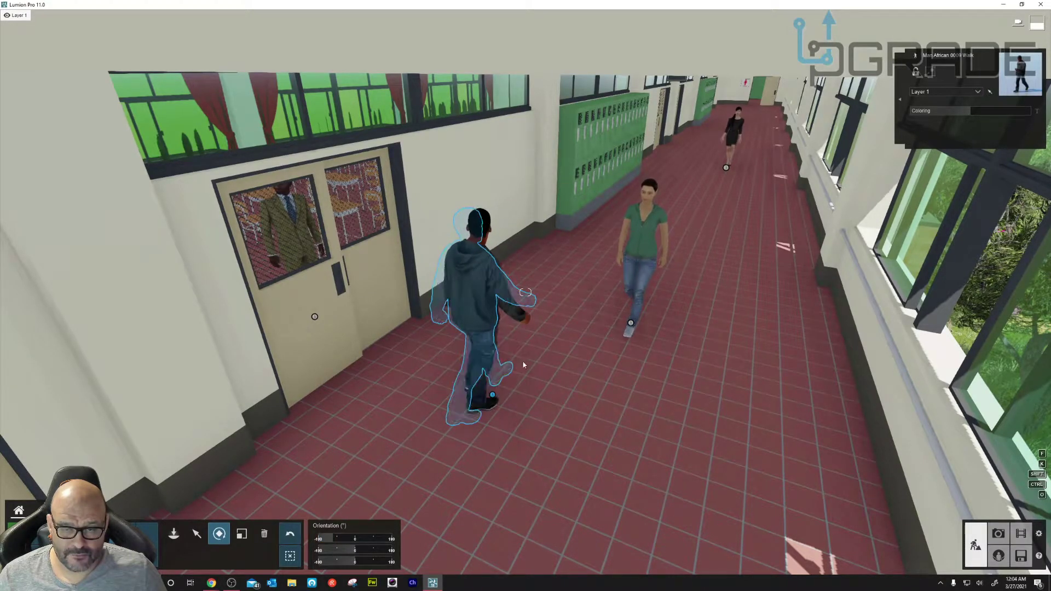
- Place the Coca-Cola machine VendingMachine 012 against the corridor wall between the classroom doors and turn its front towards the corridor
{"action": "right_click_drag", "start_coordinate": [522, 360], "coordinate": [523, 384]}
{"action": "key", "text": "s"}
{"action": "mouse_move", "coordinate": [526, 292]}
{"action": "right_mouse_down"}
{"action": "mouse_move", "coordinate": [514, 276]}
{"action": "mouse_move", "coordinate": [524, 286]}
{"action": "mouse_move", "coordinate": [526, 271]}
{"action": "mouse_move", "coordinate": [525, 292]}
{"action": "right_mouse_up"}
{"action": "key", "text": "e"}
{"action": "key", "text": "w"}
{"action": "key", "text": "s"}
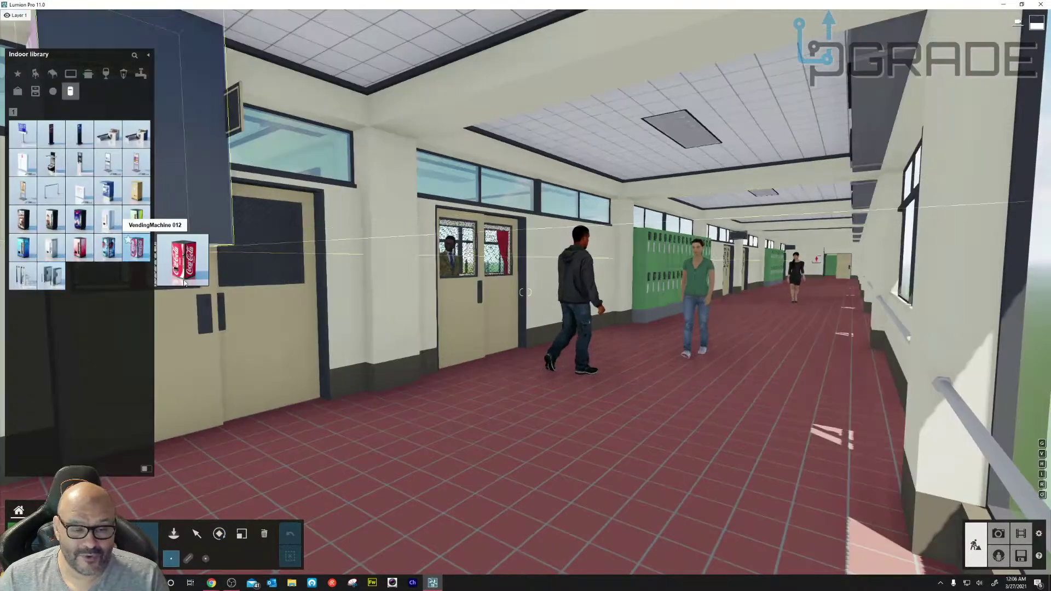
{"action": "left_click", "coordinate": [136, 248]}
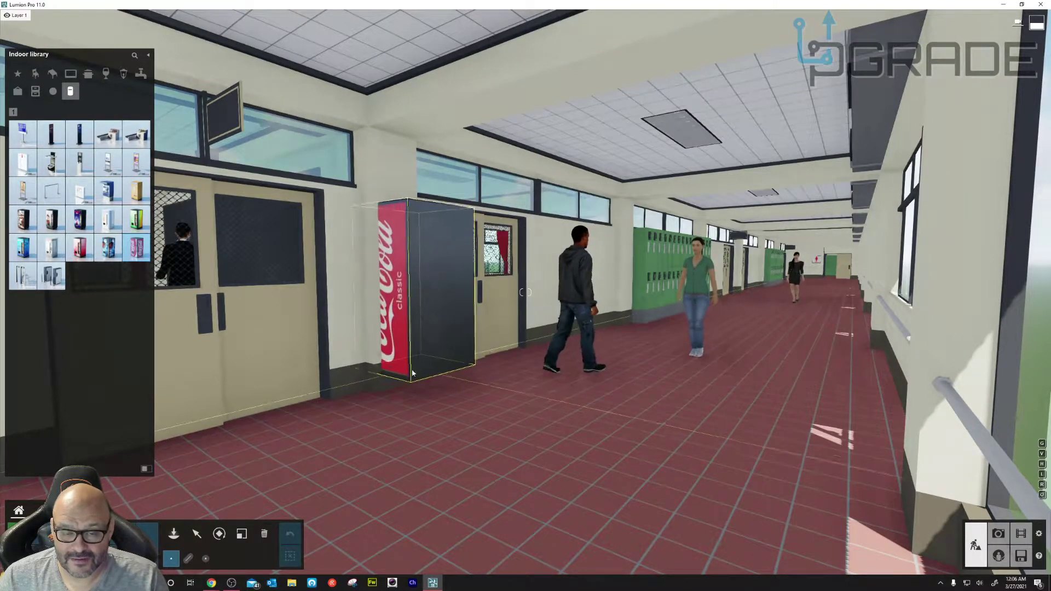
{"action": "left_click", "coordinate": [409, 393]}
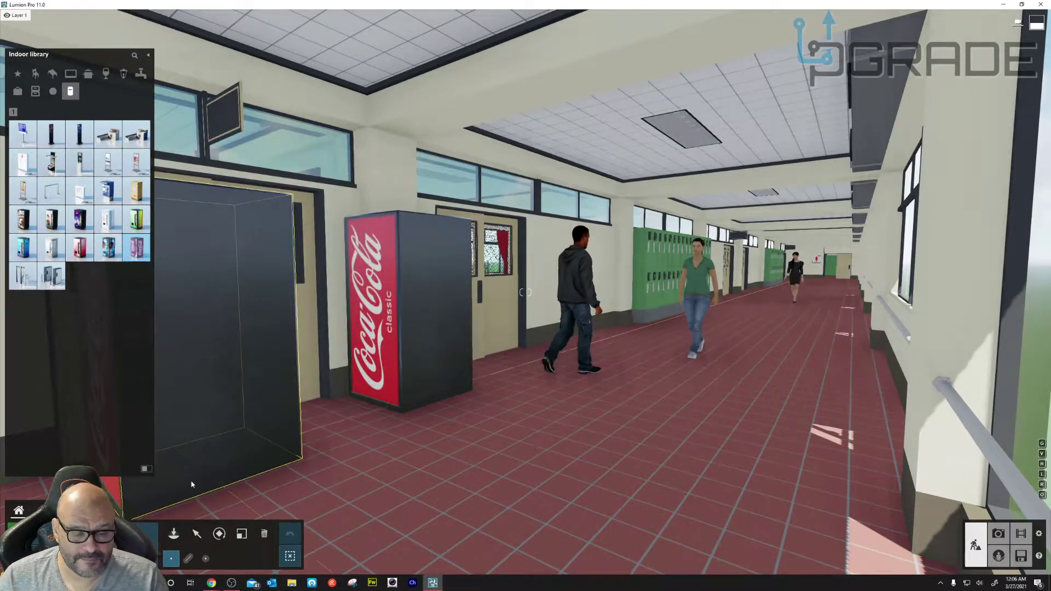
{"action": "left_click", "coordinate": [219, 533]}
{"action": "left_click_drag", "start_coordinate": [407, 405], "coordinate": [452, 407]}
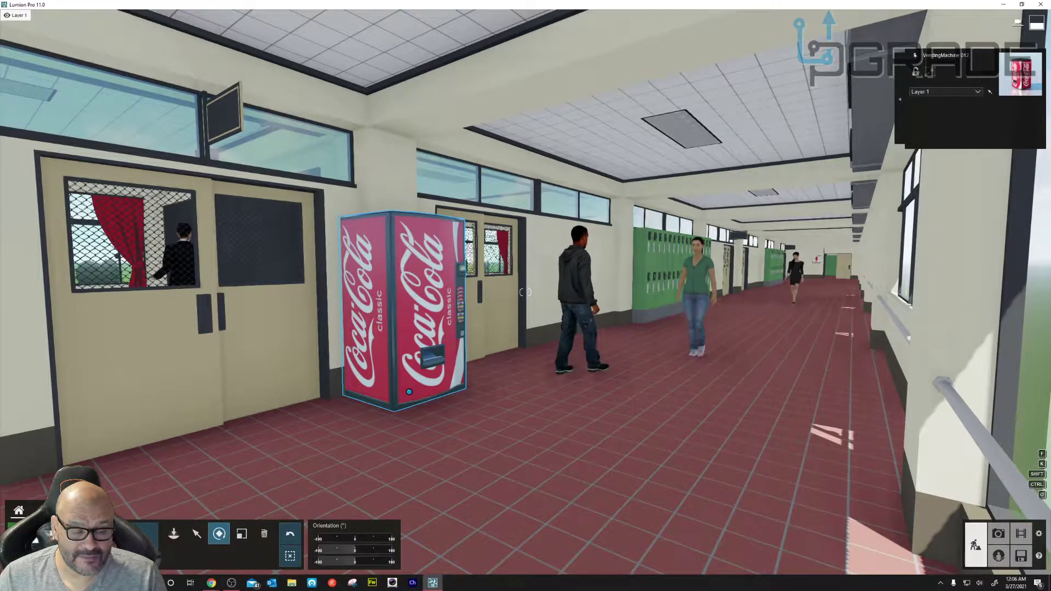
- Place an alphabet abacus from the Indoor library against the corridor wall before the green lockers and rotate it to face the corridor
{"action": "left_click", "coordinate": [112, 539]}
{"action": "left_click", "coordinate": [53, 91]}
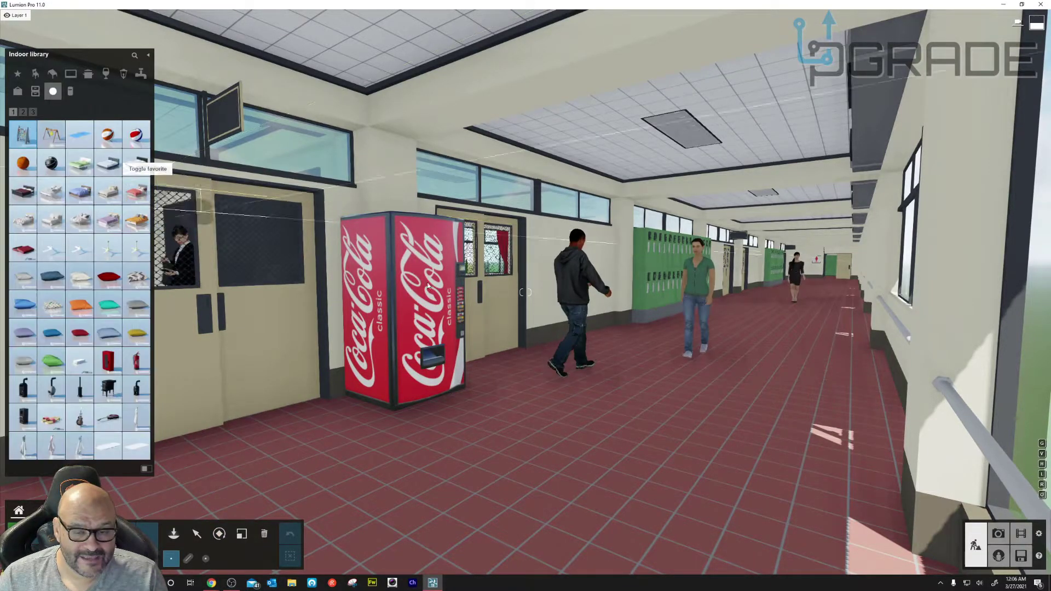
{"action": "left_click", "coordinate": [23, 134]}
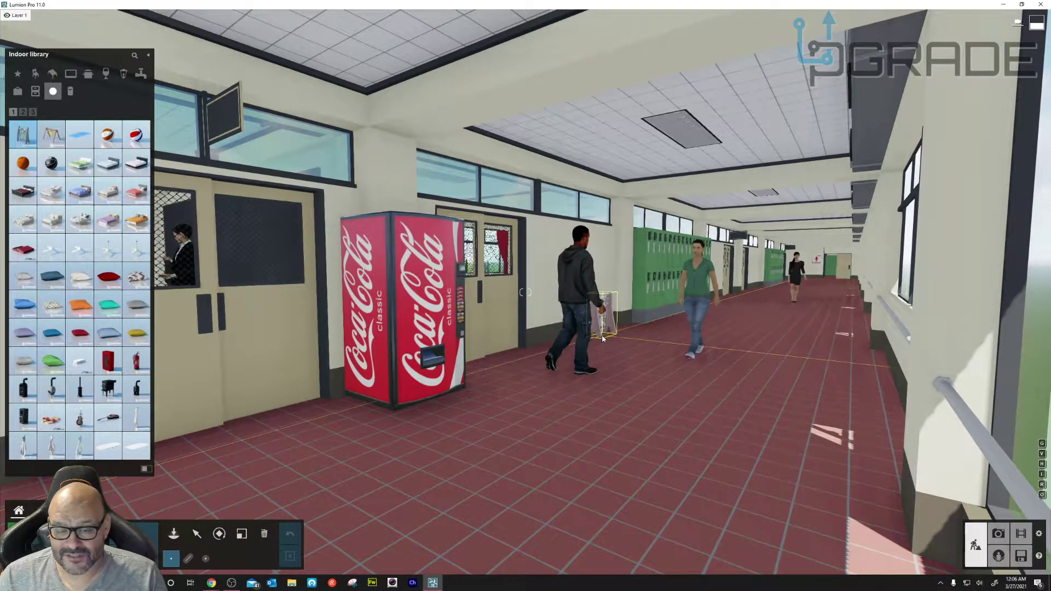
{"action": "left_click", "coordinate": [608, 328]}
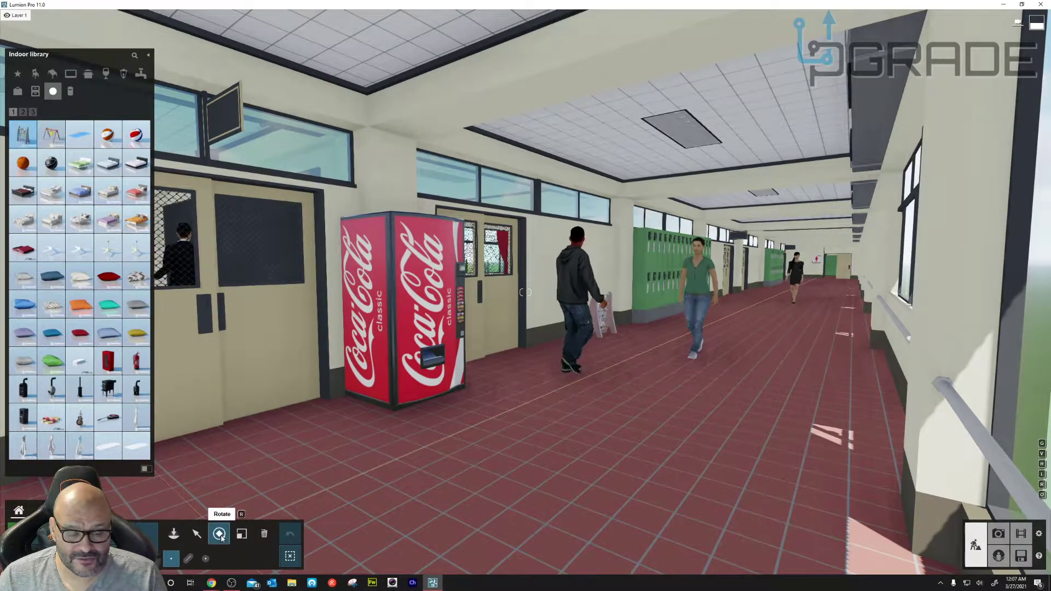
{"action": "left_click", "coordinate": [218, 533]}
{"action": "left_click_drag", "start_coordinate": [606, 338], "coordinate": [650, 343]}
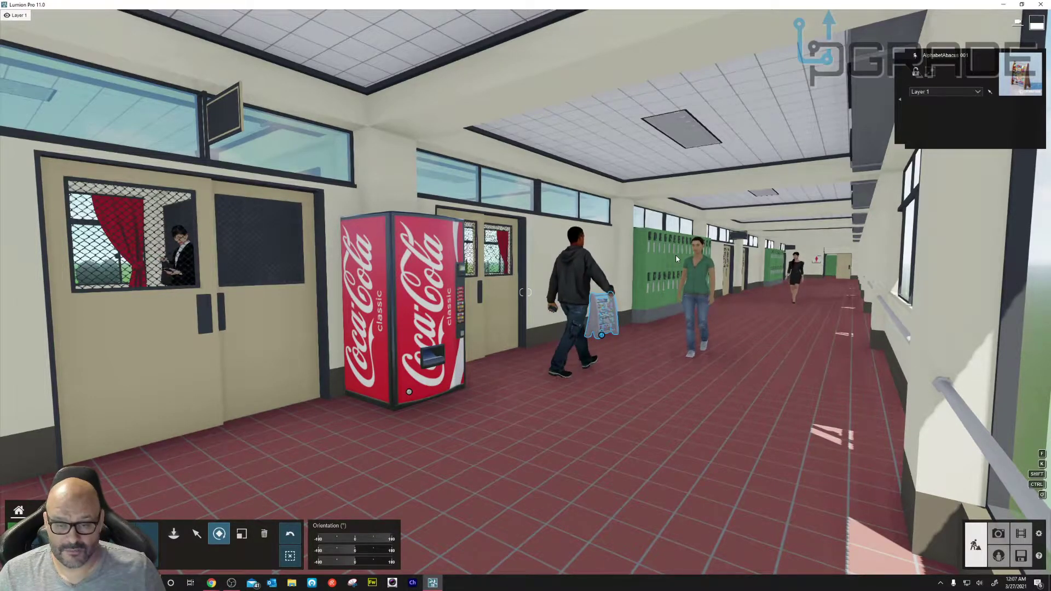
- Examine the furnished corridor from both directions, including the lockers, people, abacus and vending machine
{"action": "key", "text": "w"}
{"action": "right_click_drag", "start_coordinate": [721, 215], "coordinate": [676, 236]}
{"action": "key", "text": "w"}
{"action": "key", "text": "a"}
{"action": "right_click_drag", "start_coordinate": [525, 293], "coordinate": [501, 289]}
{"action": "key", "text": "s"}
{"action": "key", "text": "s"}
{"action": "key", "text": "w"}
{"action": "key", "text": "s"}
{"action": "key", "text": "w"}
{"action": "key", "text": "a"}
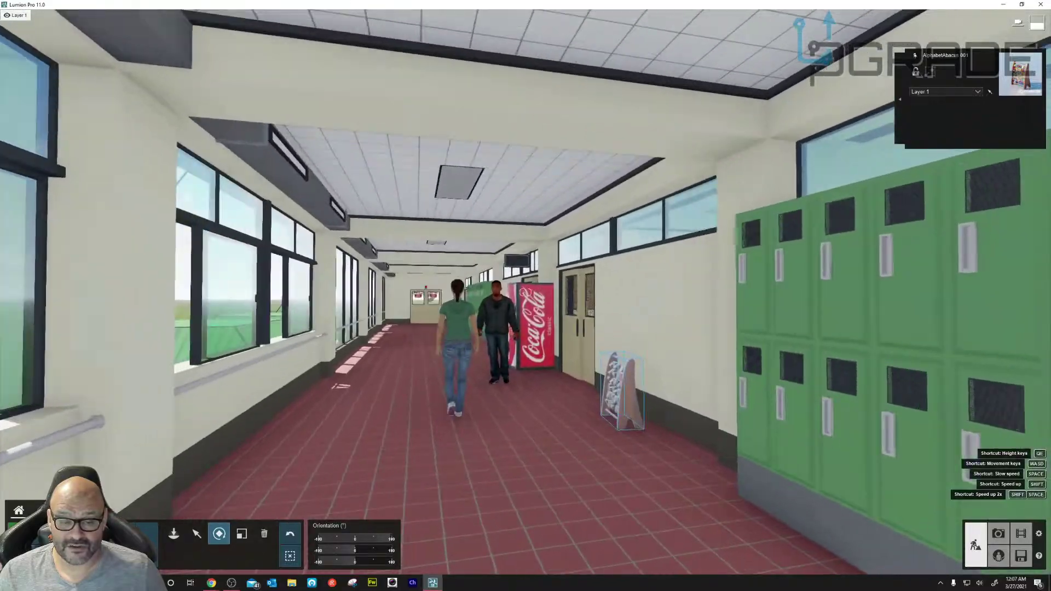
{"action": "key", "text": "w"}
{"action": "right_click_drag", "start_coordinate": [525, 292], "coordinate": [524, 292]}
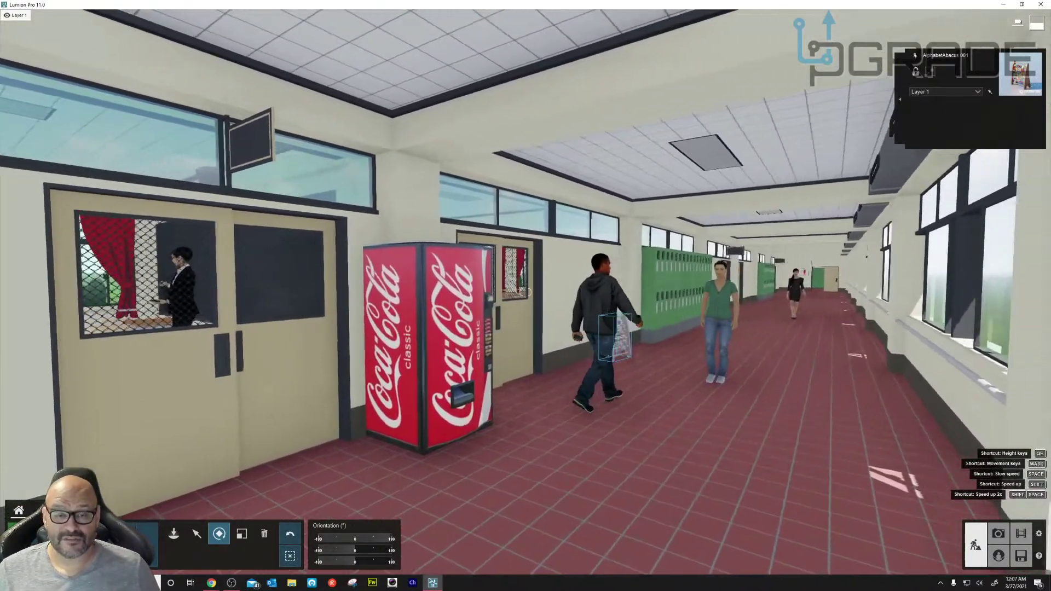
{"action": "key", "text": "d"}
{"action": "right_click_drag", "start_coordinate": [525, 293], "coordinate": [530, 293]}
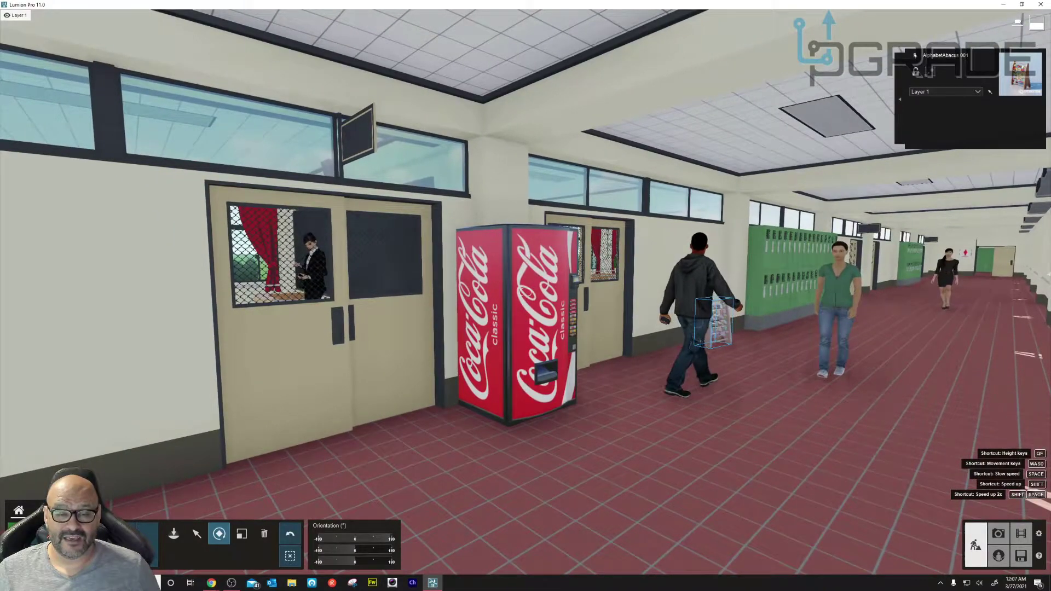
{"action": "right_click_drag", "start_coordinate": [525, 293], "coordinate": [395, 291]}
{"action": "key", "text": "s"}
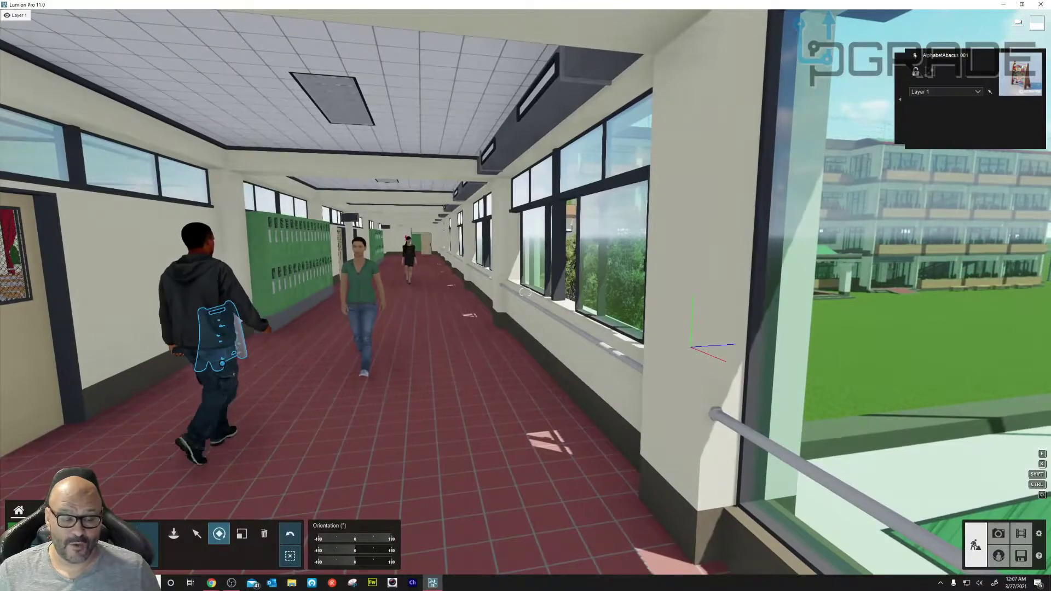
- Lower the sun height in the weather settings to night and inspect the vending machine's glow in the dark corridor
{"action": "left_click", "coordinate": [91, 510]}
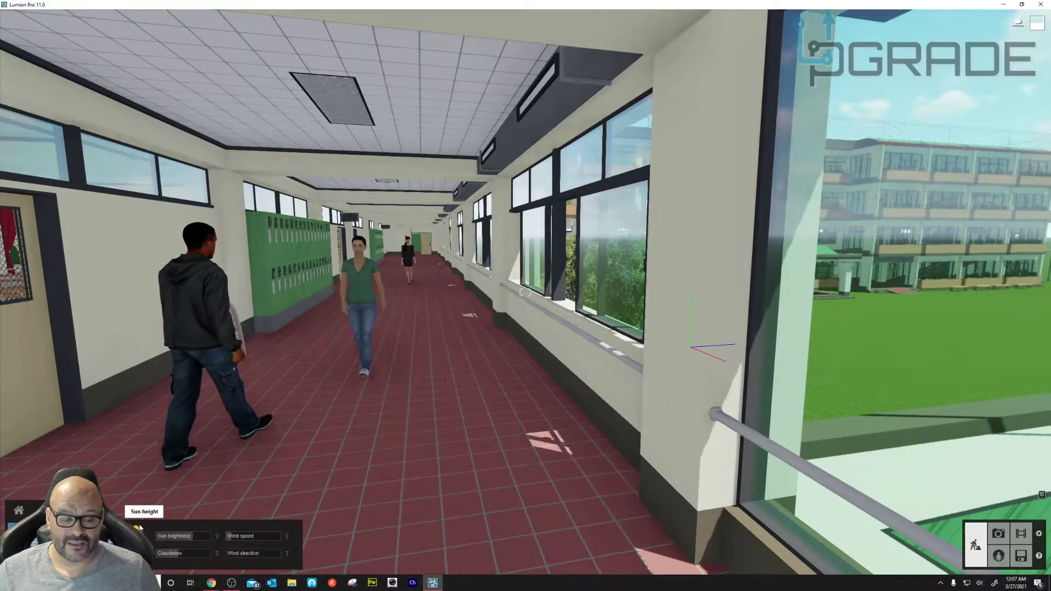
{"action": "left_click", "coordinate": [136, 541]}
{"action": "left_click", "coordinate": [137, 557]}
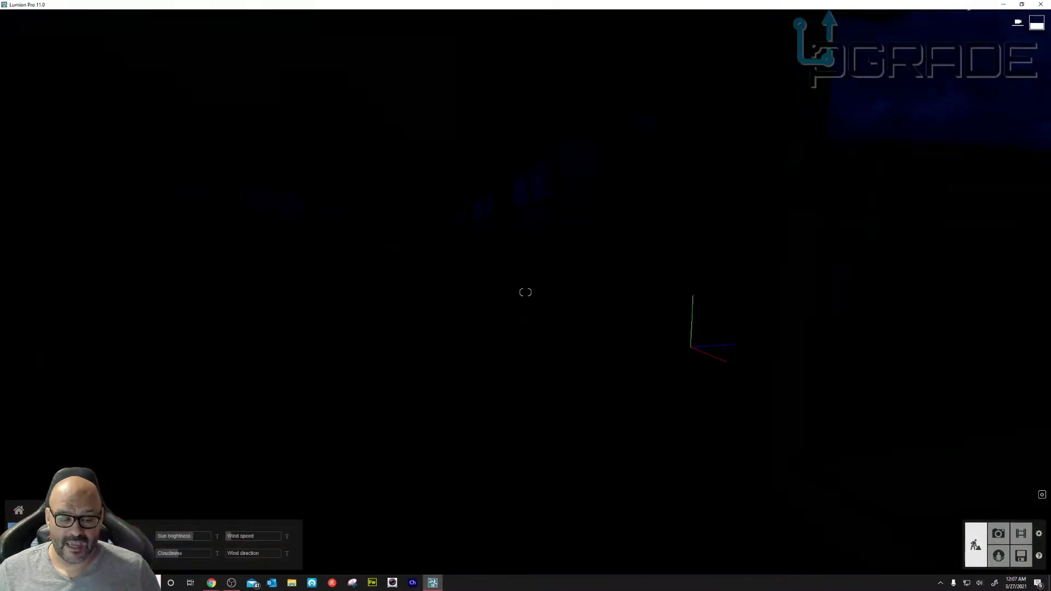
{"action": "right_click_drag", "start_coordinate": [525, 293], "coordinate": [919, 233]}
{"action": "key", "text": "s"}
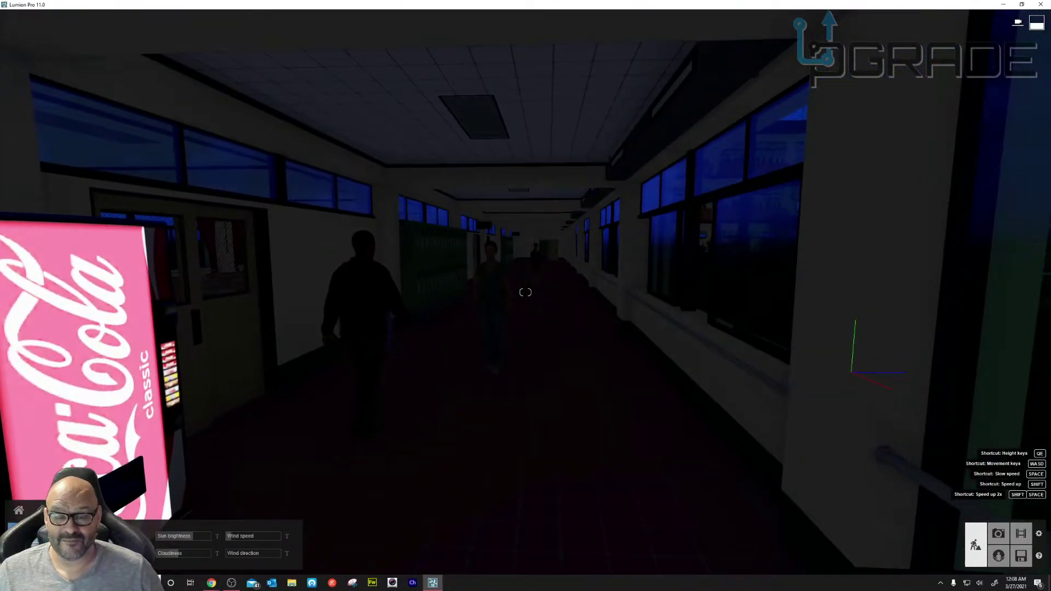
{"action": "mouse_move", "coordinate": [525, 293]}
{"action": "right_mouse_down"}
{"action": "mouse_move", "coordinate": [395, 292]}
{"action": "mouse_move", "coordinate": [522, 307]}
{"action": "right_mouse_up"}
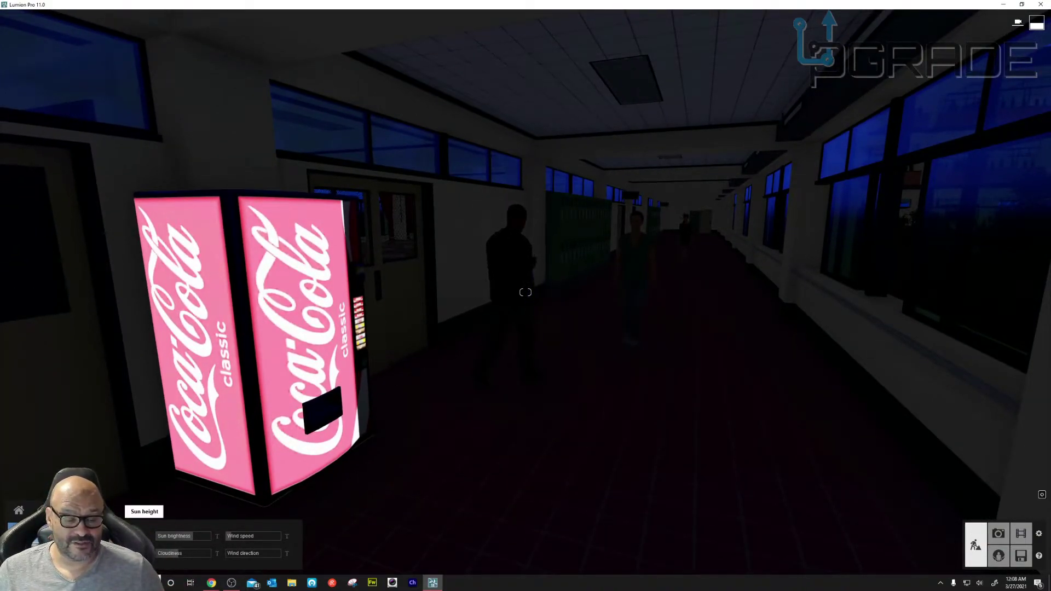
- Raise the sun height to a low daytime sun that shines through the windows and casts shadows across the corridor floor
{"action": "left_click_drag", "start_coordinate": [137, 552], "coordinate": [143, 538]}
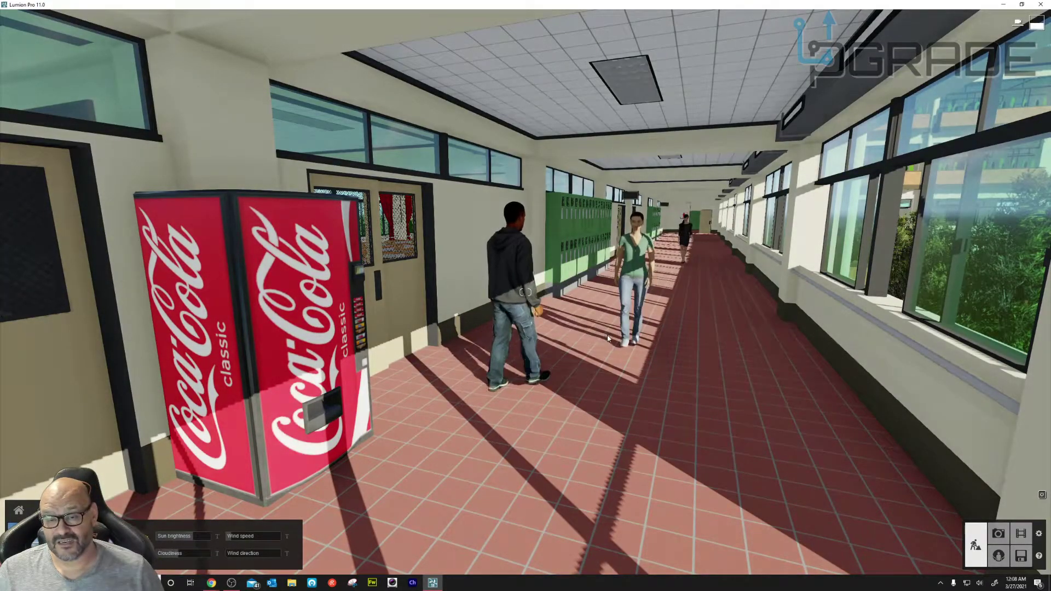
{"action": "right_click_drag", "start_coordinate": [458, 314], "coordinate": [749, 307]}
{"action": "right_click_drag", "start_coordinate": [525, 291], "coordinate": [481, 292]}
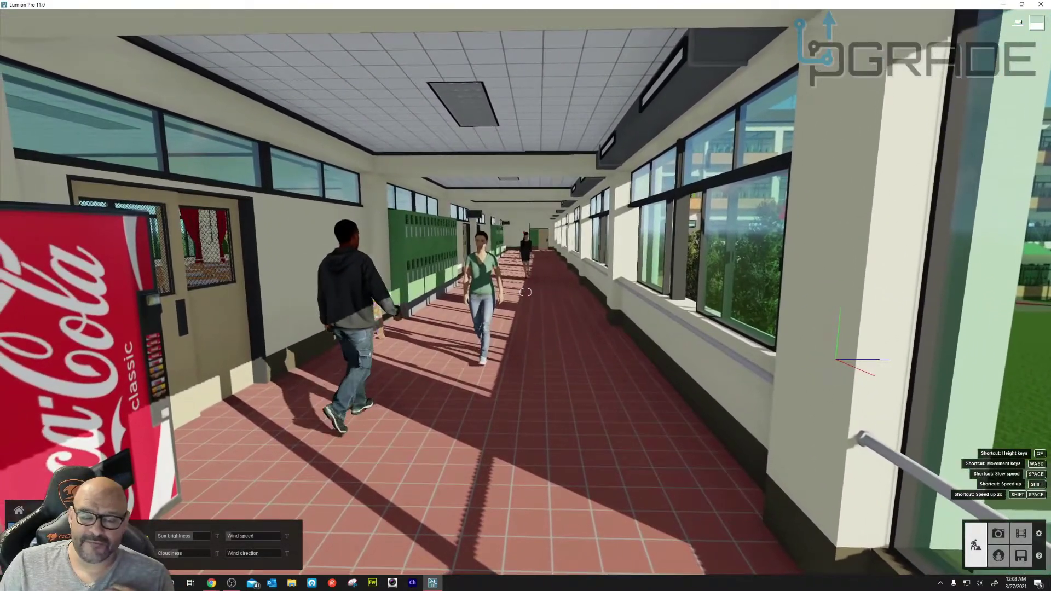